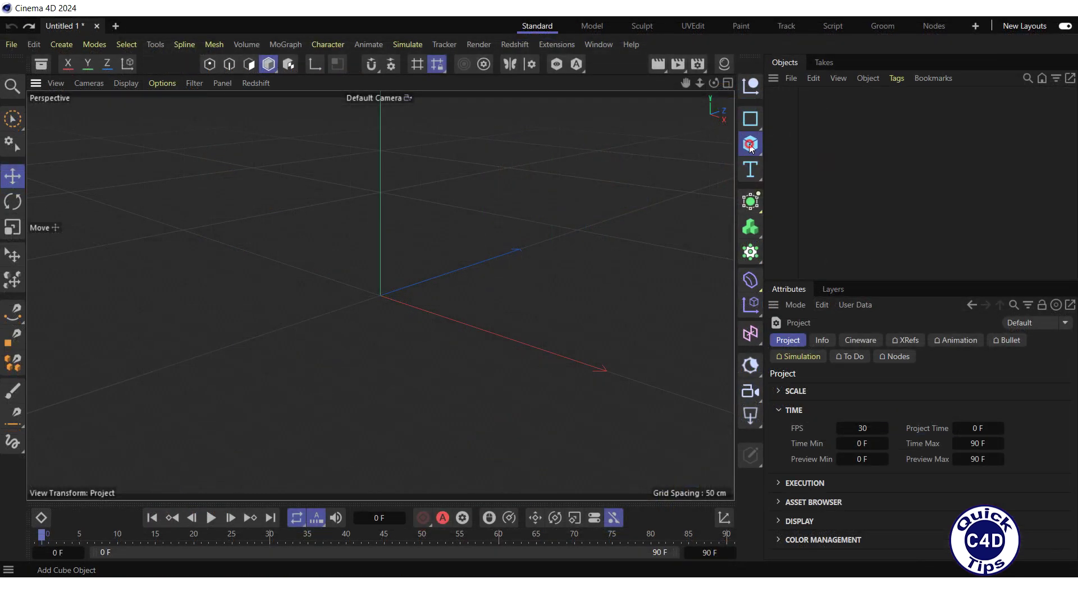
# - Add a cylinder with 100 rotation segments and convert it to an editable polygon object
pyautogui.moveTo(750, 144); pyautogui.dragTo(821, 156)
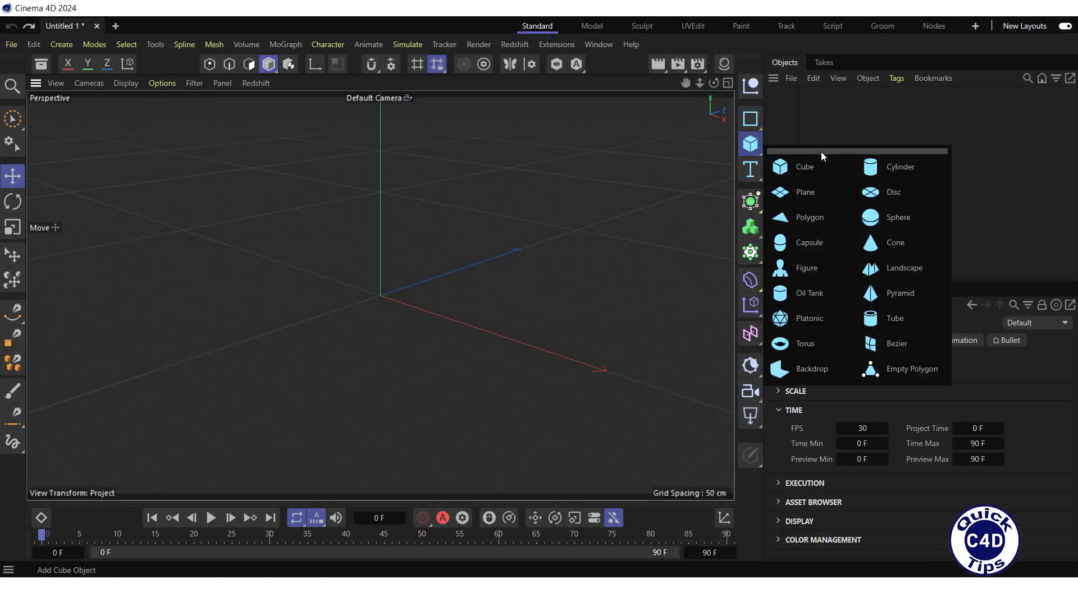
pyautogui.click(892, 168)
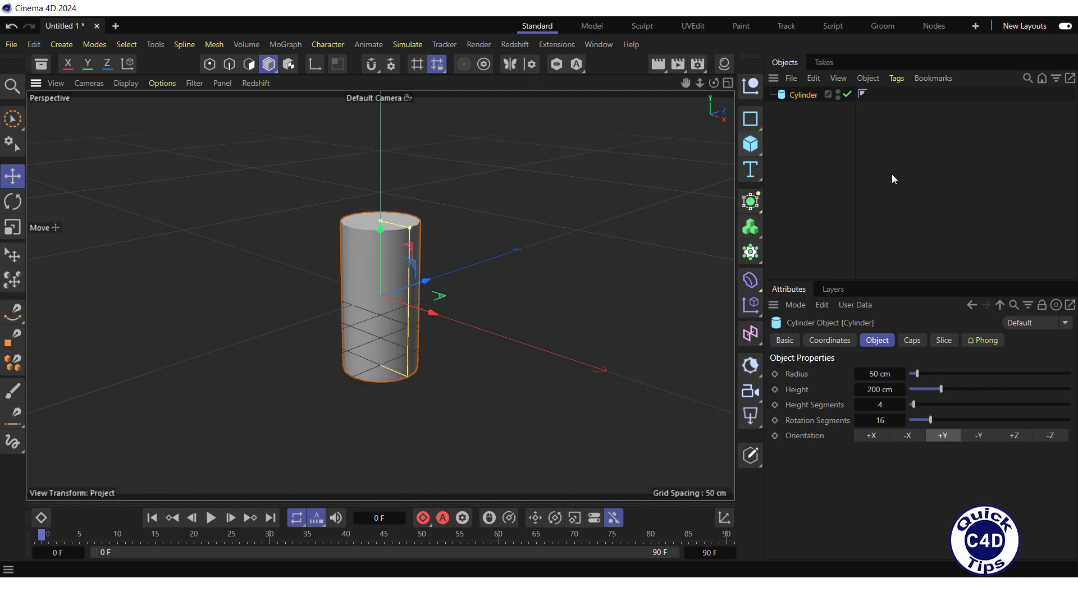
pyautogui.doubleClick(879, 421)
pyautogui.write('100')
pyautogui.press('Return')
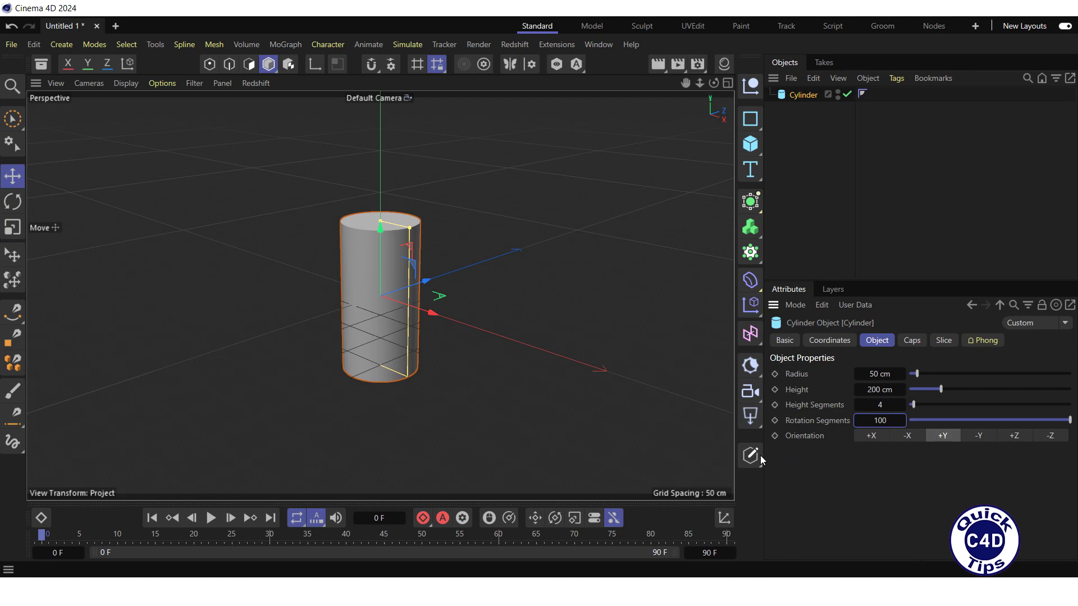
pyautogui.click(759, 455)
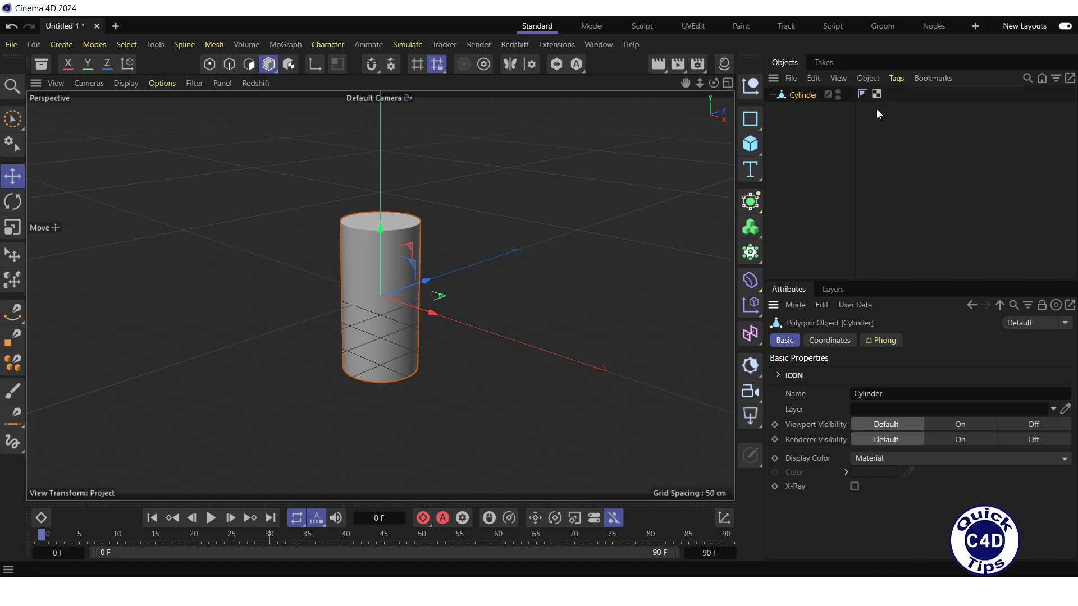
# - Switch to the UVEdit layout with the Cylinder object selected
pyautogui.click(698, 26)
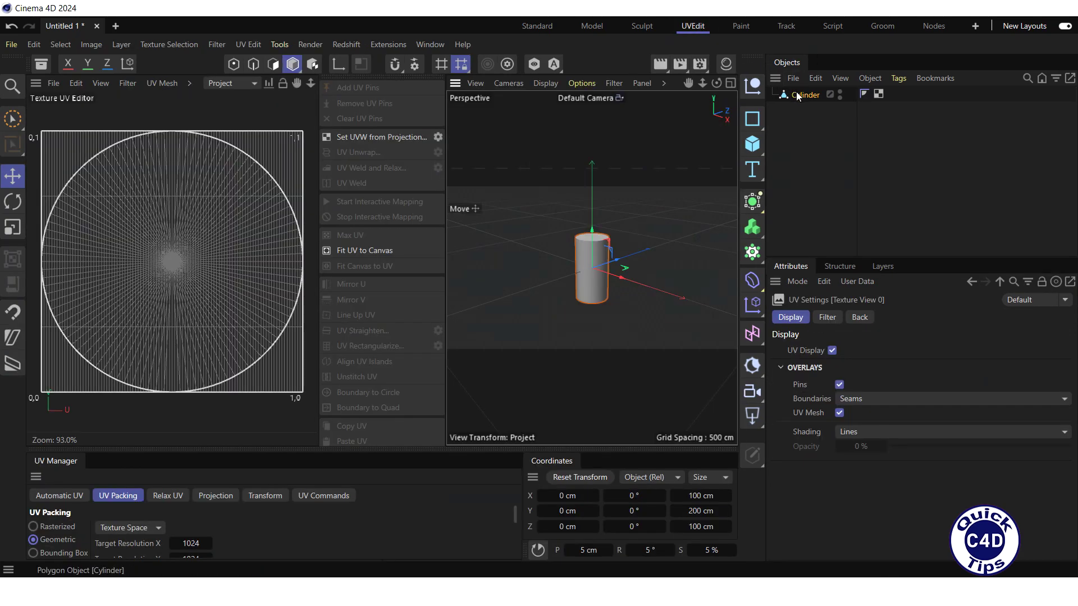
pyautogui.click(790, 96)
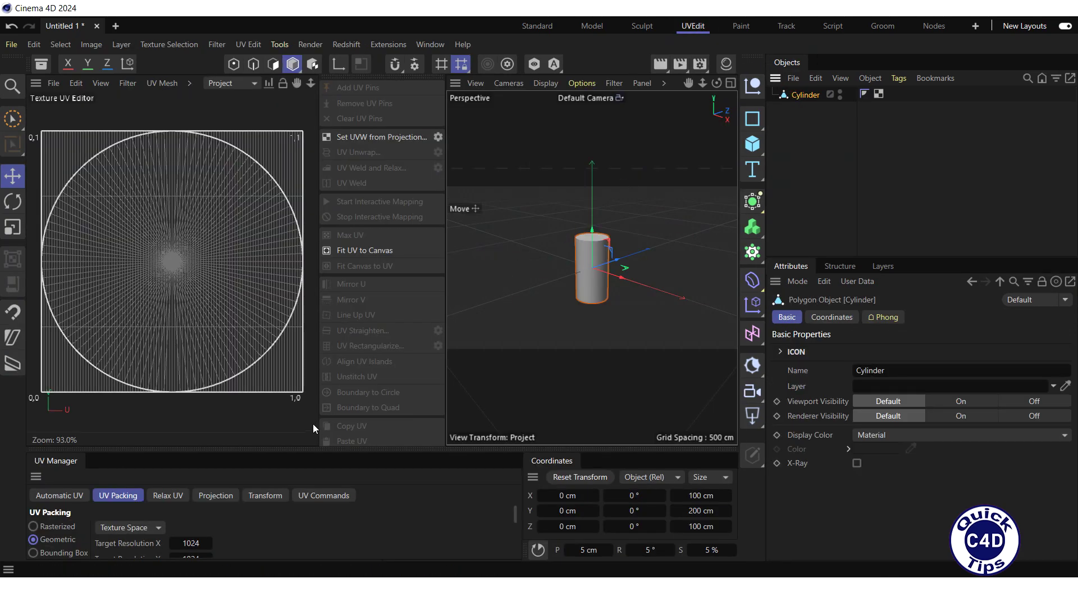
pyautogui.moveTo(303, 449); pyautogui.dragTo(211, 368)
# - Pack the cylinder's UVs geometrically, keeping preserve orientation on and toggling equalize island size
pyautogui.click(127, 414)
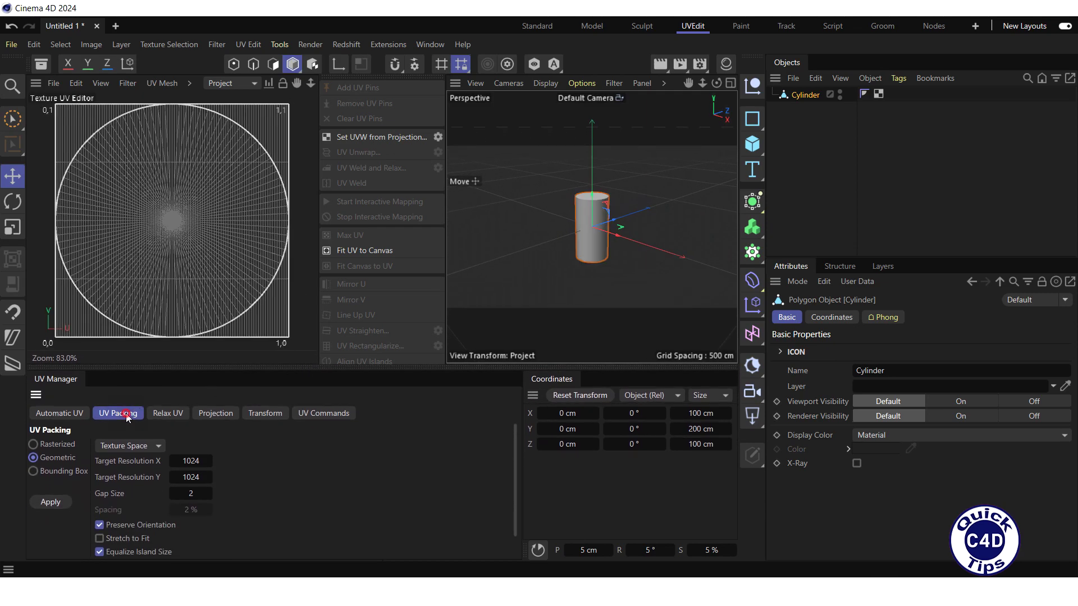
pyautogui.click(35, 458)
pyautogui.click(99, 525)
pyautogui.click(99, 527)
pyautogui.click(100, 553)
pyautogui.click(52, 503)
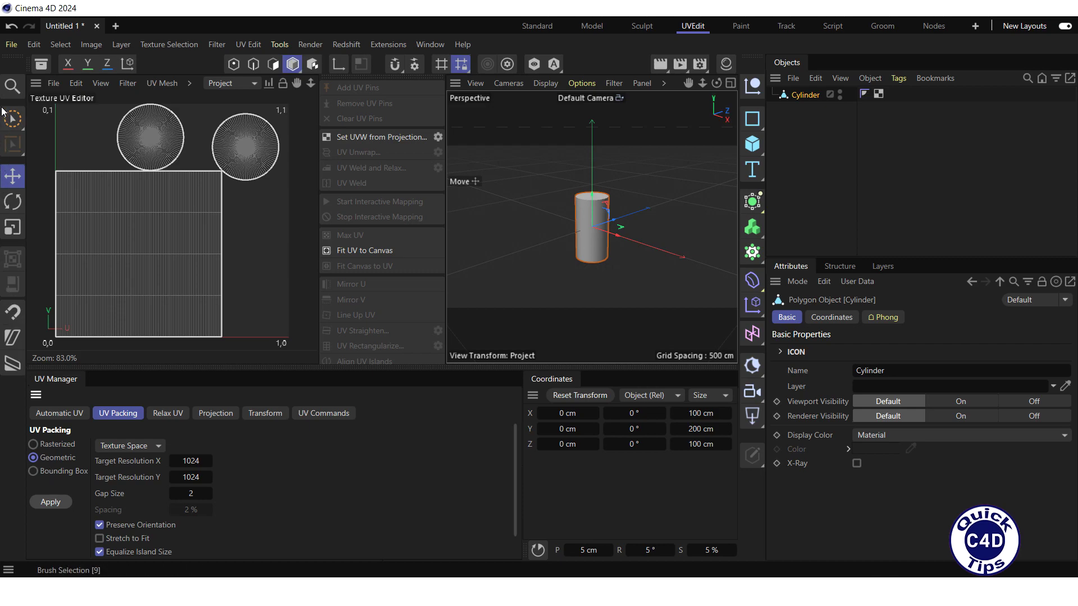
# - Export the scene as an FBX file named Untitled 1
pyautogui.click(11, 45)
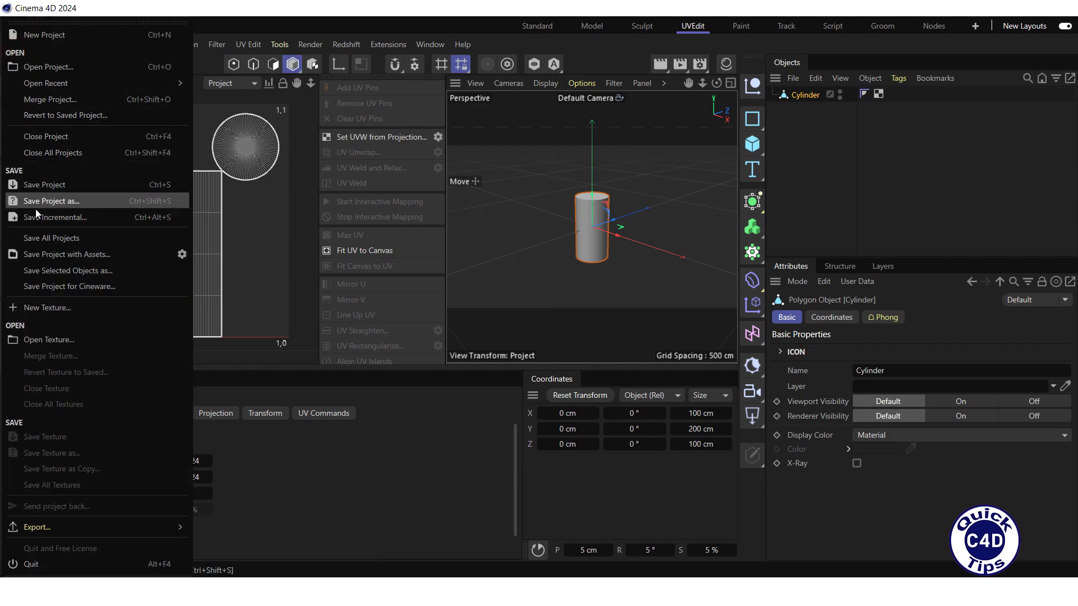
pyautogui.moveTo(112, 528)
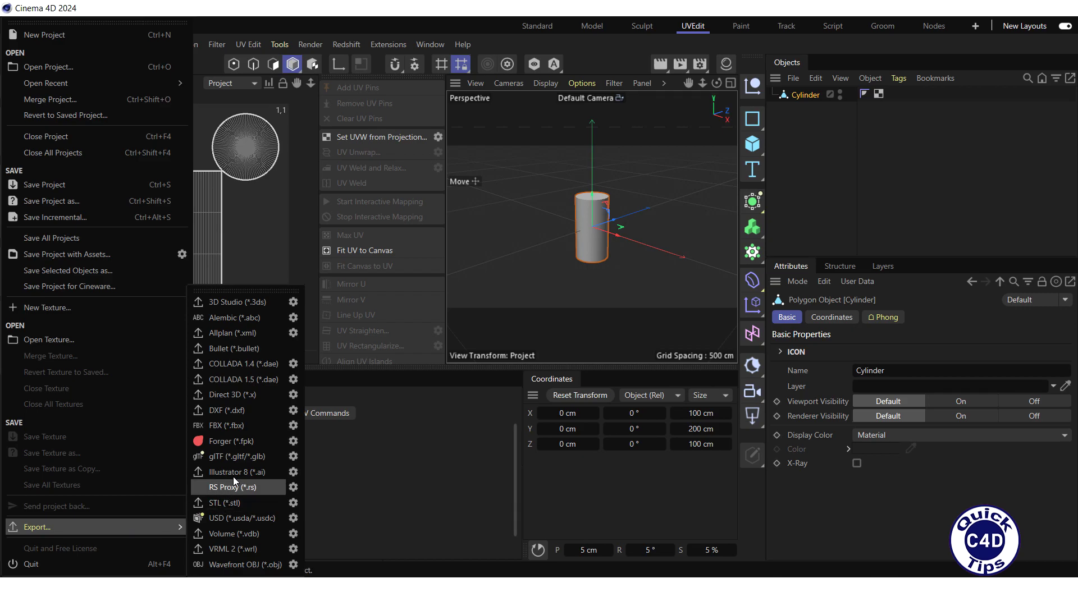
pyautogui.click(245, 427)
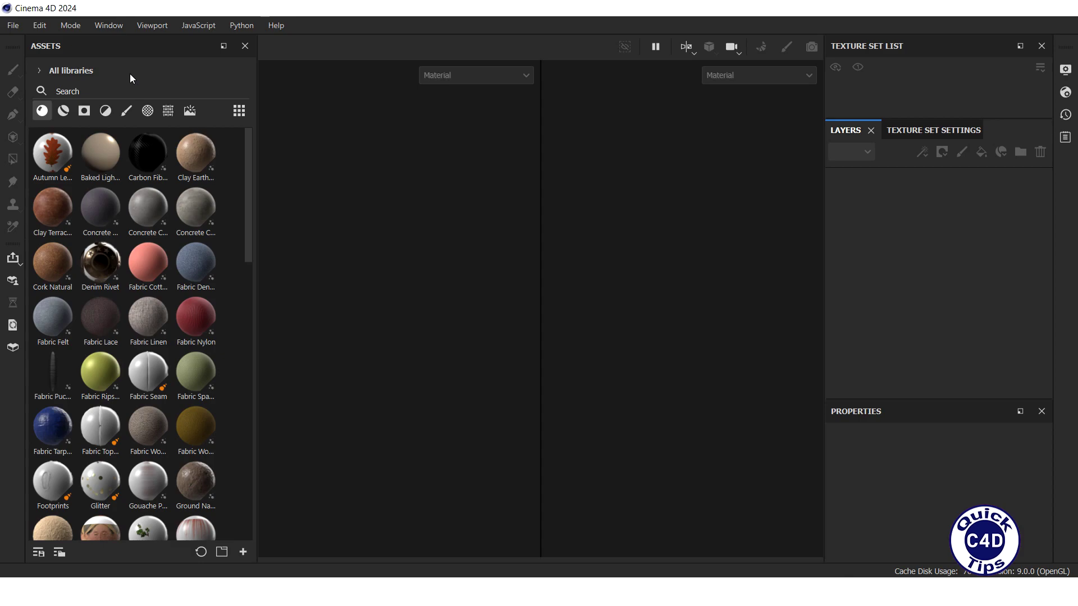
# - Create a new project from Untitled 1.fbx at 2048 document resolution
pyautogui.click(9, 25)
pyautogui.click(25, 40)
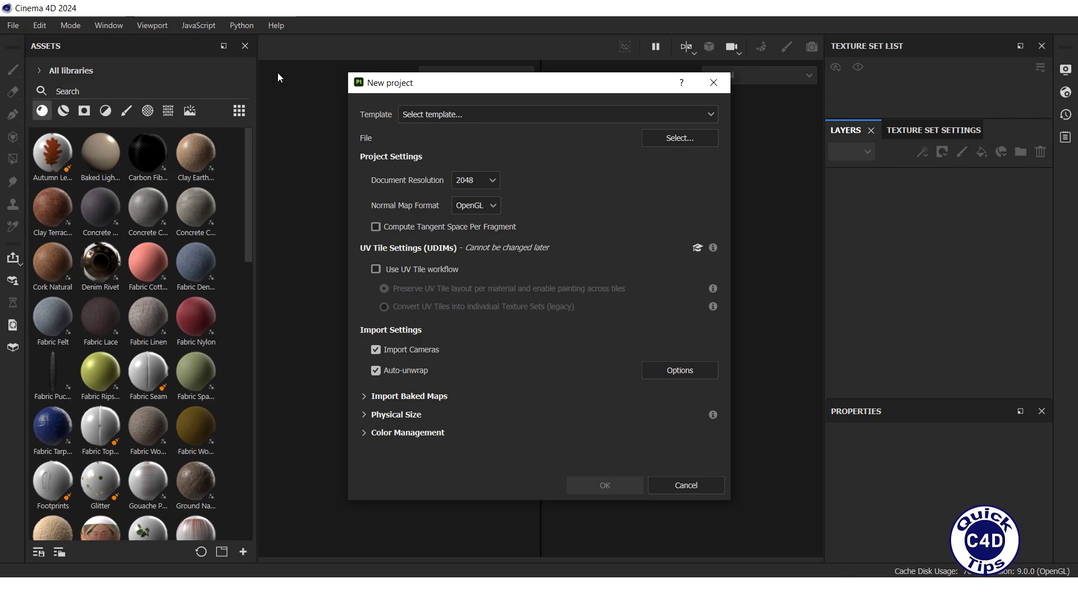
pyautogui.click(679, 138)
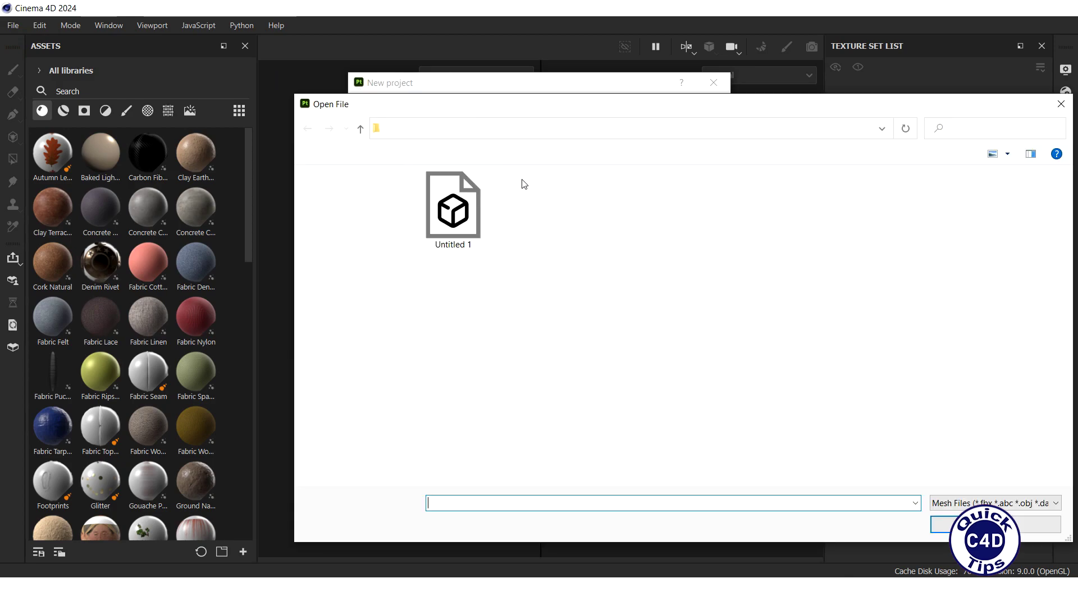
pyautogui.doubleClick(457, 211)
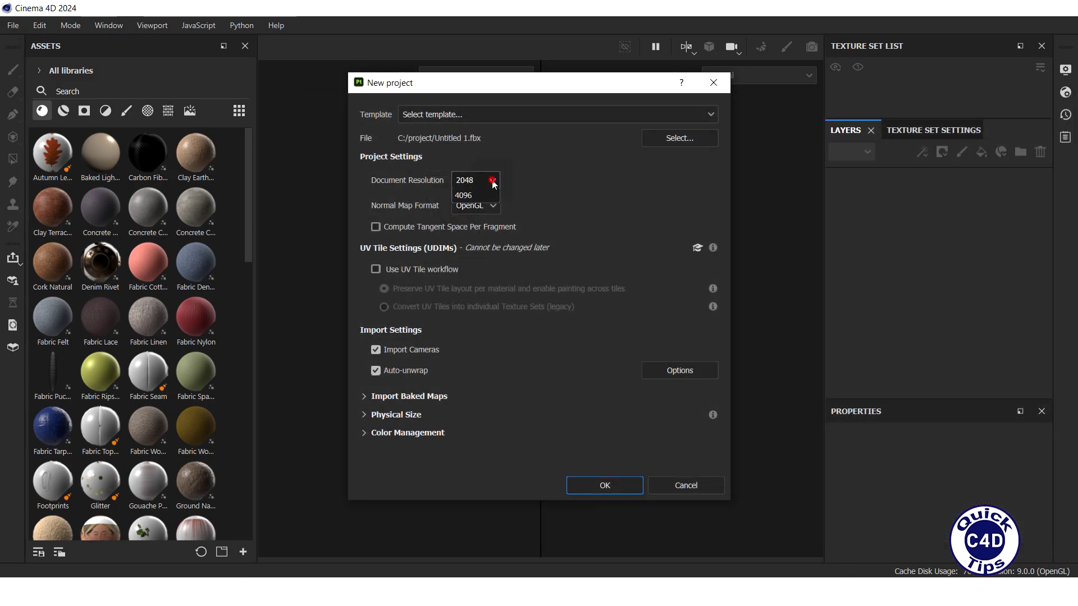
pyautogui.click(487, 181)
pyautogui.click(493, 181)
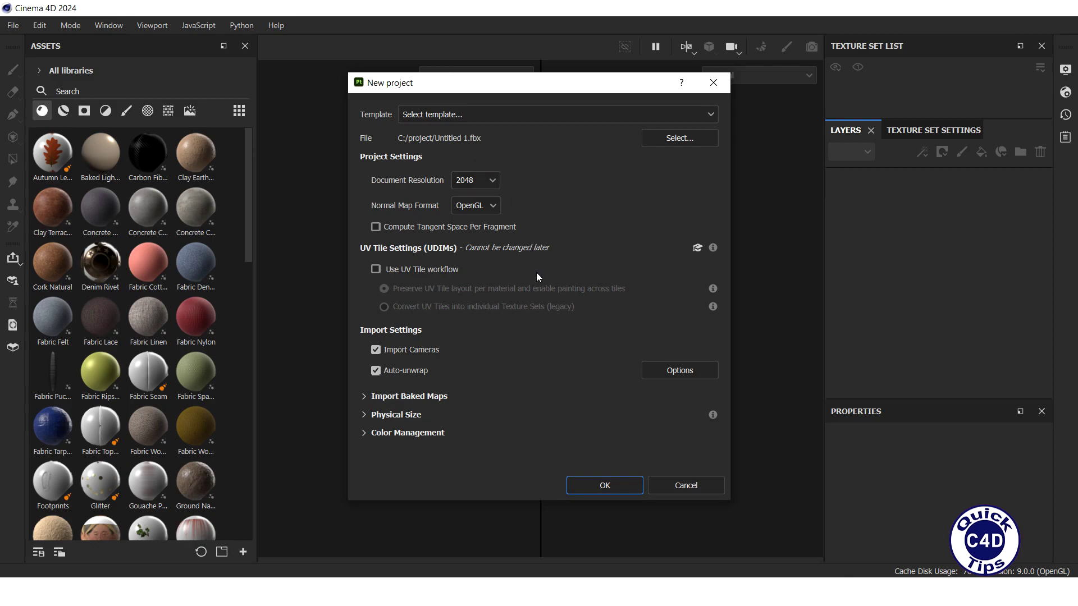
pyautogui.click(604, 485)
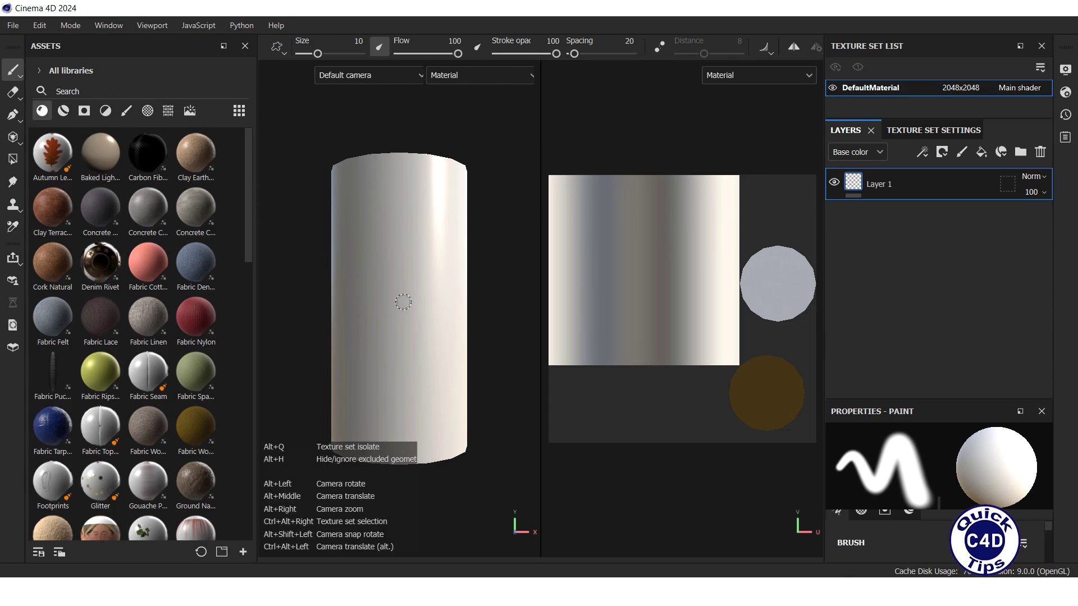
pyautogui.press('alt')
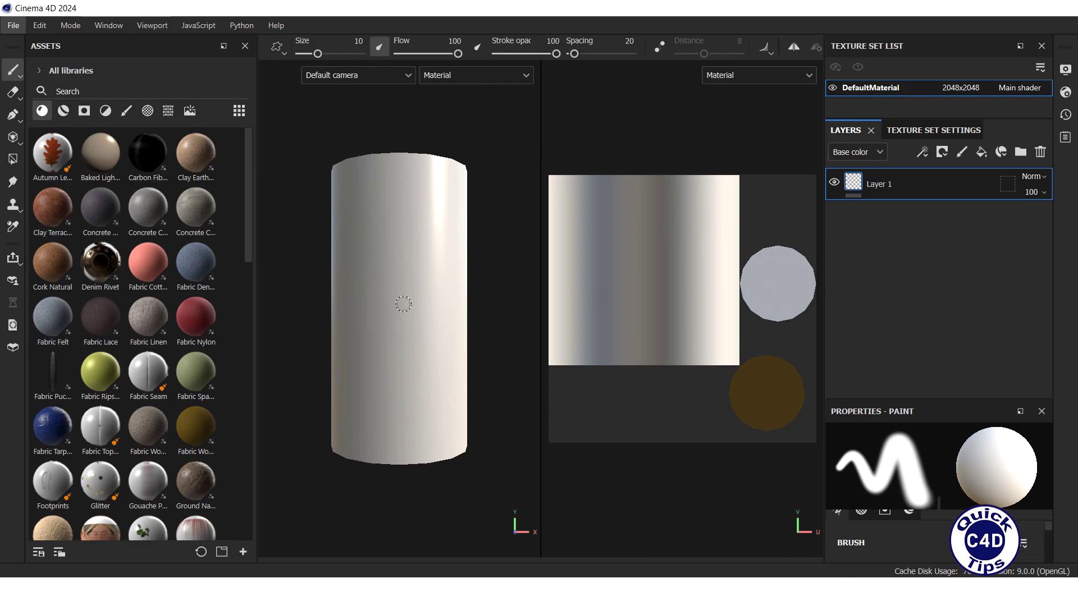
pyautogui.keyDown('alt'); pyautogui.moveTo(404, 305); pyautogui.dragTo(395, 327); pyautogui.keyUp('alt')
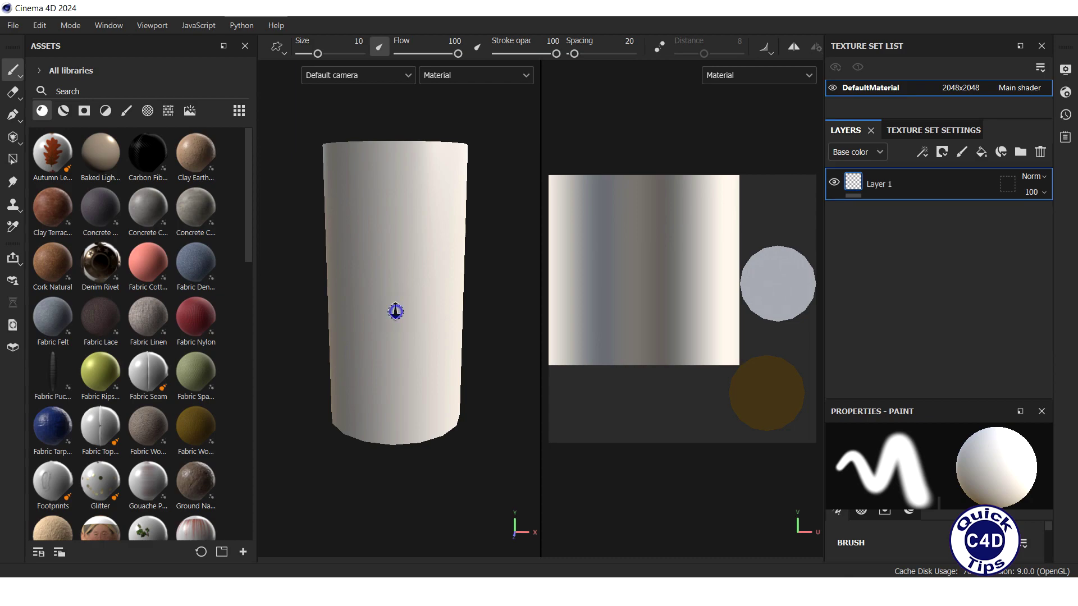
pyautogui.moveTo(395, 308)
pyautogui.keyDown('alt'); pyautogui.mouseDown(button='right')
pyautogui.moveTo(397, 361)
pyautogui.moveTo(393, 308)
pyautogui.mouseUp(button='right'); pyautogui.keyUp('alt')
pyautogui.scroll(-2, 400, 292)
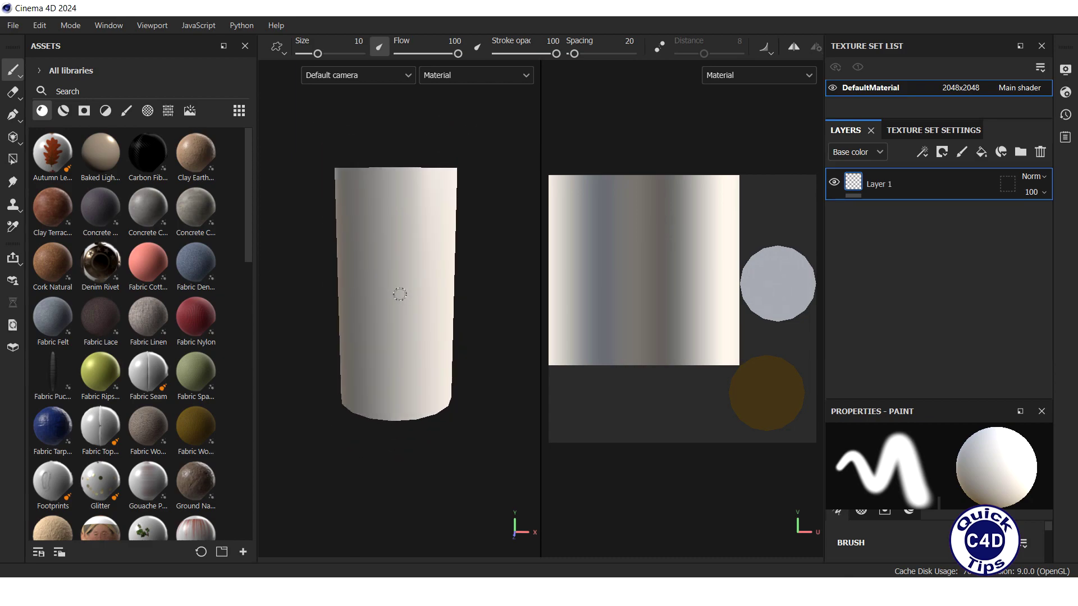
pyautogui.scroll(2, 400, 294)
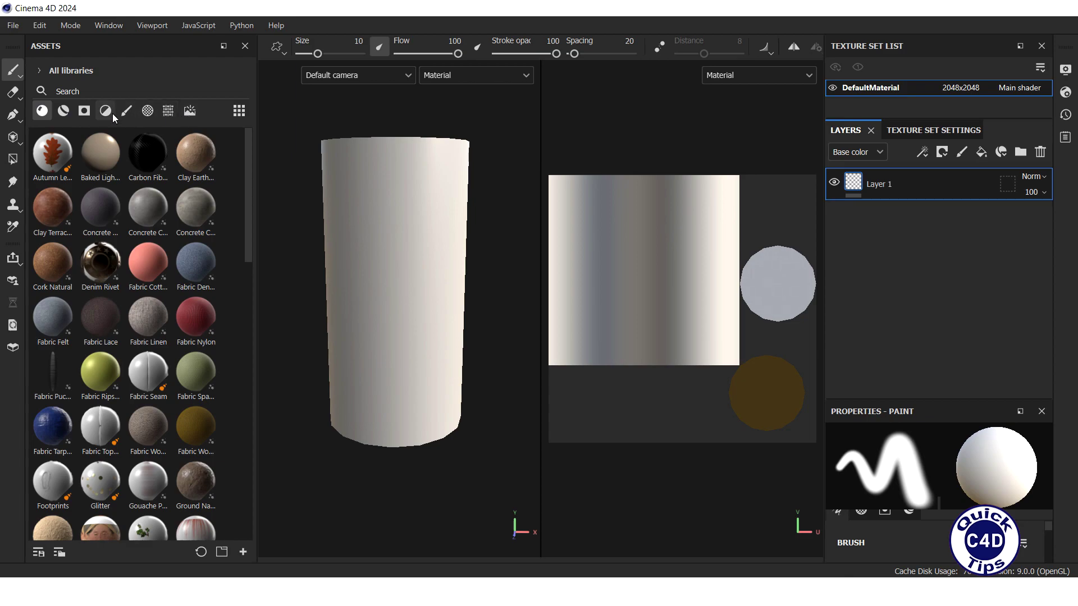
# - Browse the Assets panel categories (materials, masks, brushes, stamps), ending on HDRI environments
pyautogui.click(65, 108)
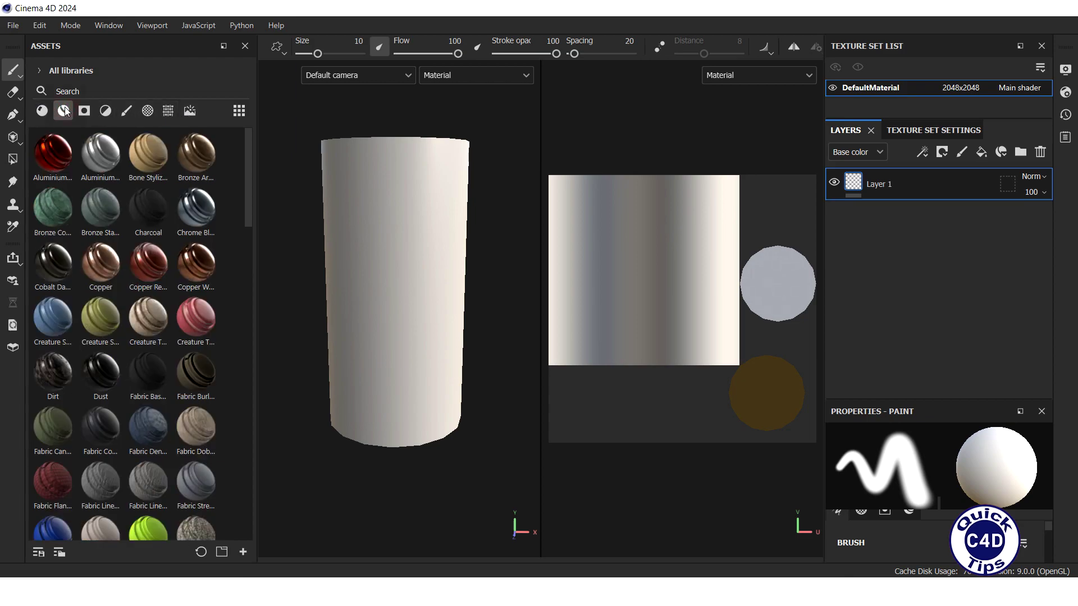
pyautogui.click(83, 110)
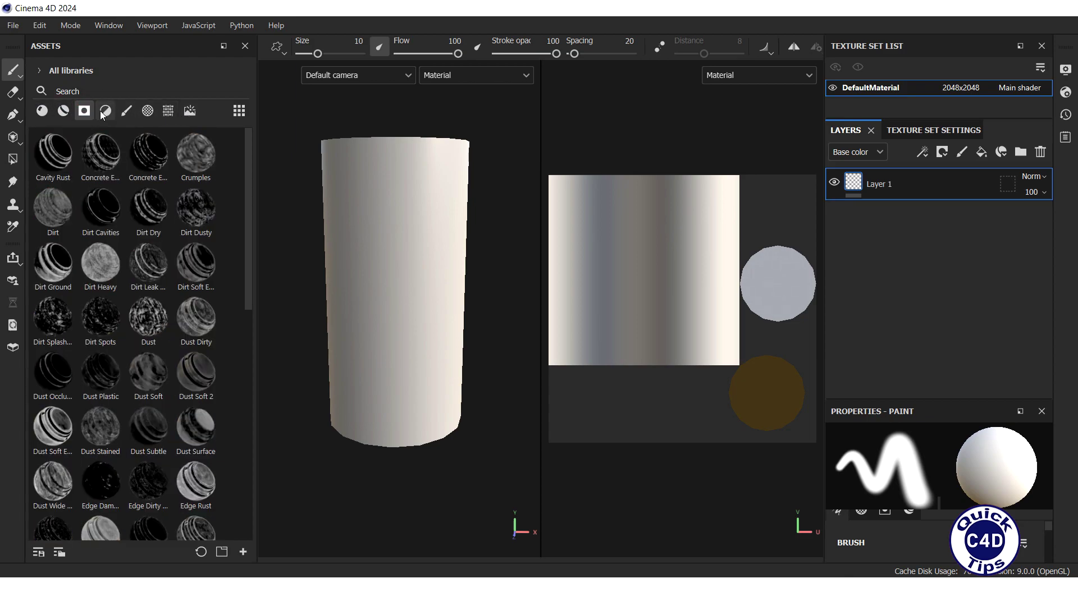
pyautogui.click(103, 112)
pyautogui.click(124, 112)
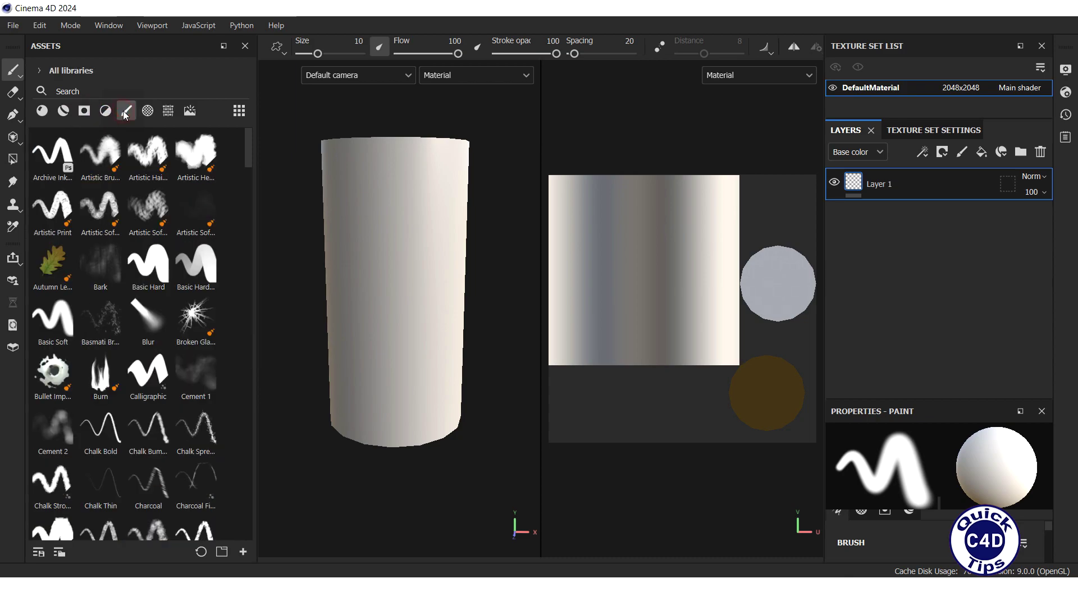
pyautogui.click(147, 111)
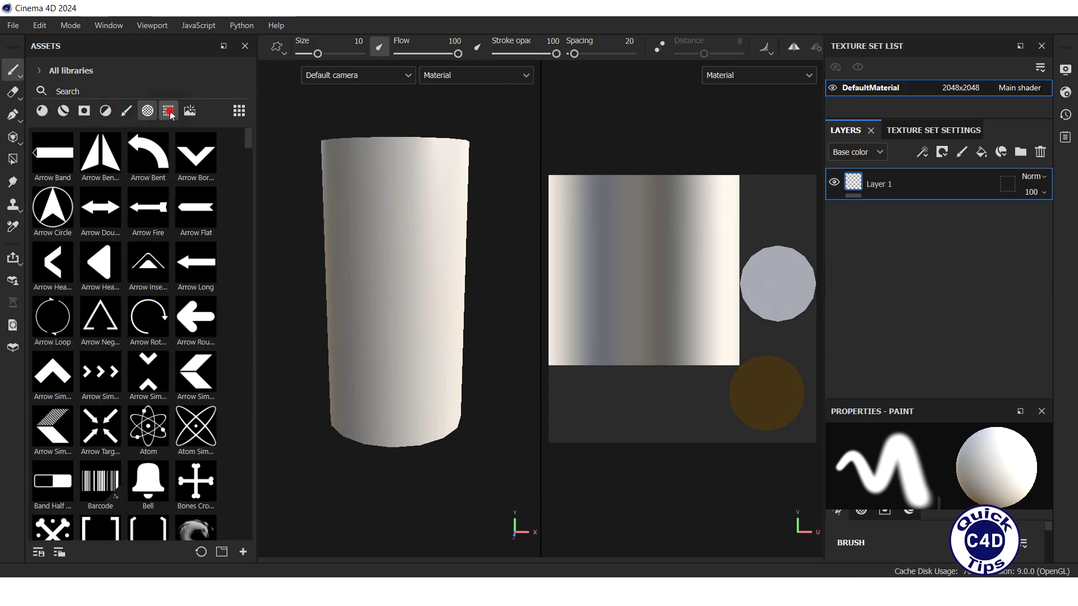
pyautogui.click(170, 113)
pyautogui.click(189, 111)
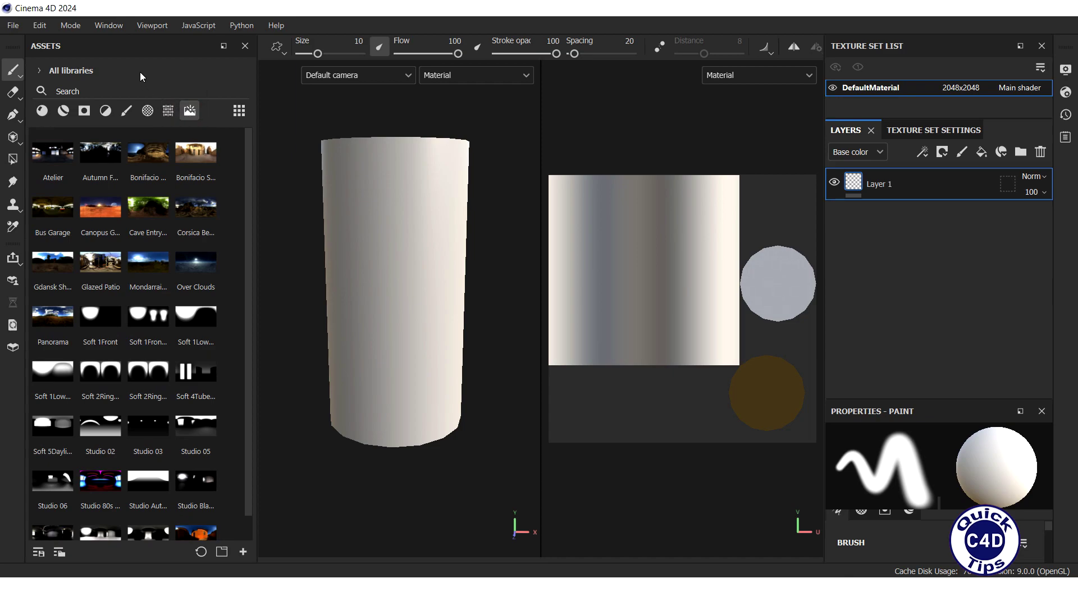
# - Apply the Steel Painted Old smart material to the cylinder and delete the empty Layer 1
pyautogui.click(63, 111)
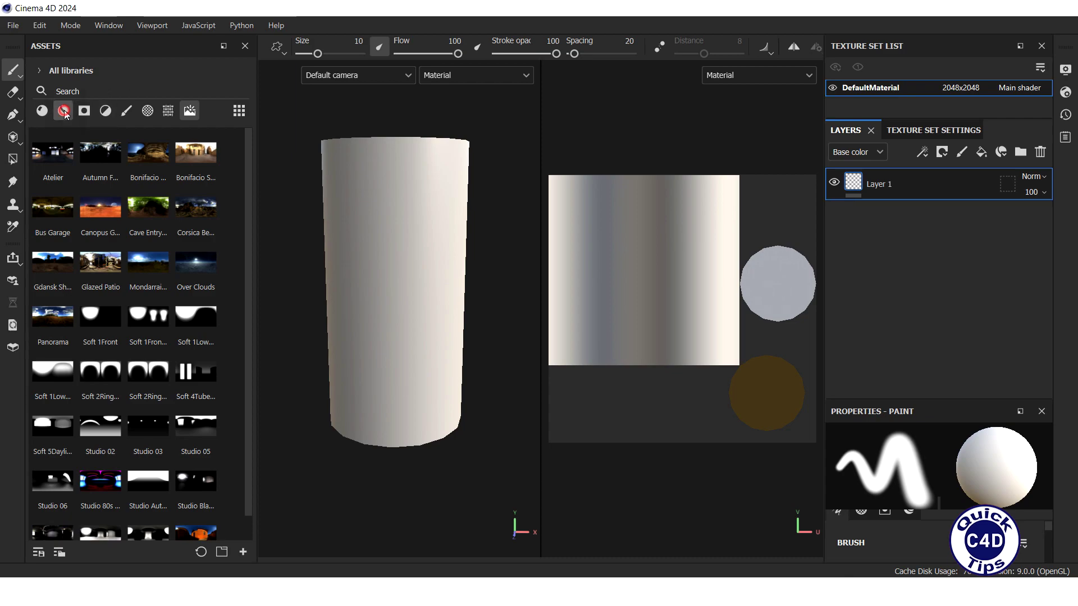
pyautogui.moveTo(248, 157); pyautogui.dragTo(255, 482)
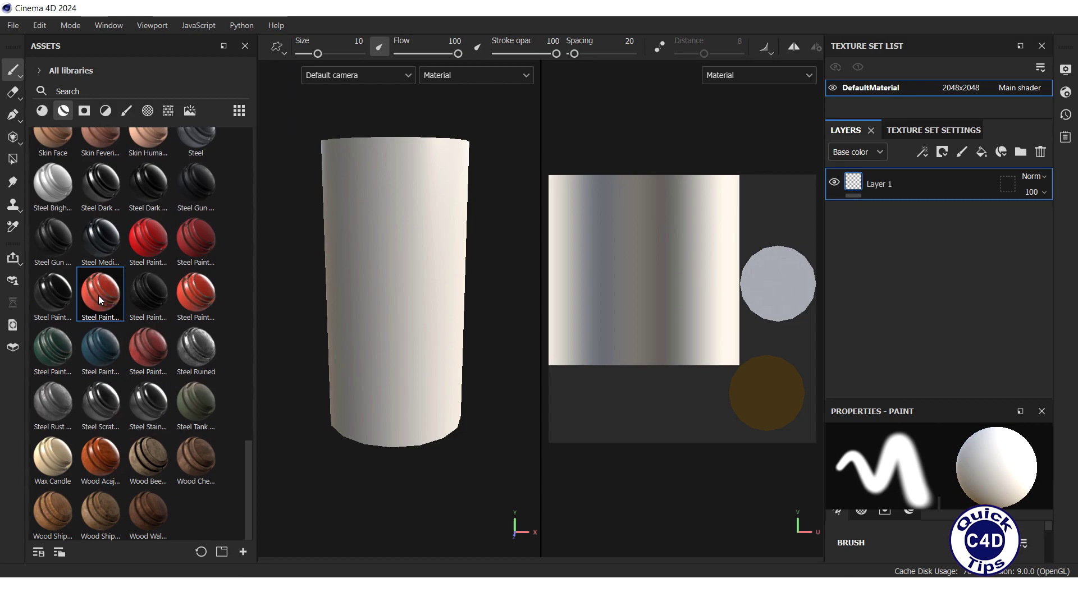
pyautogui.moveTo(98, 296); pyautogui.dragTo(381, 275)
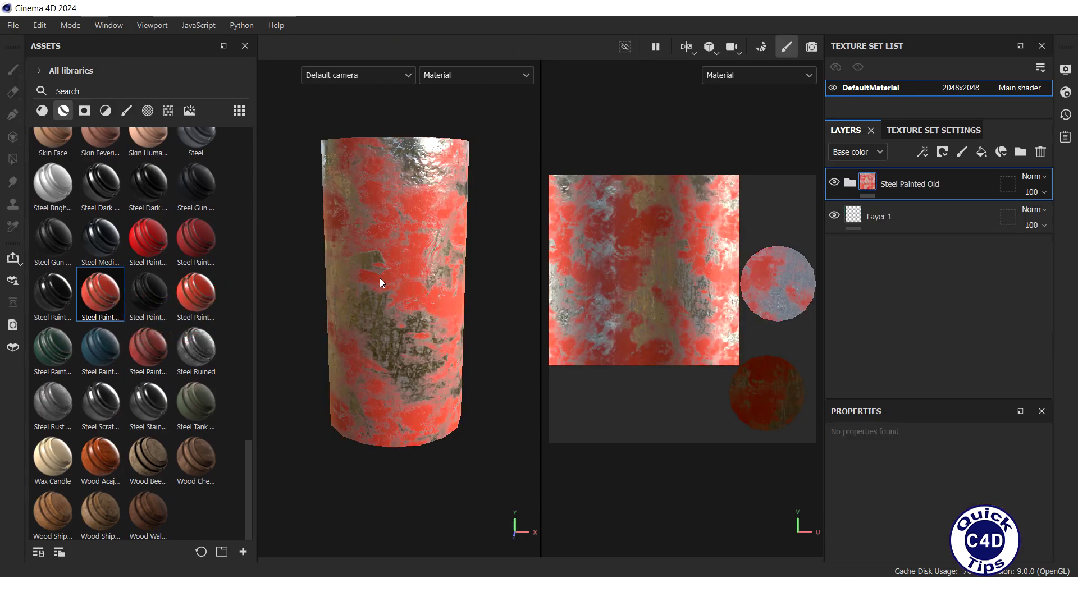
pyautogui.click(874, 219)
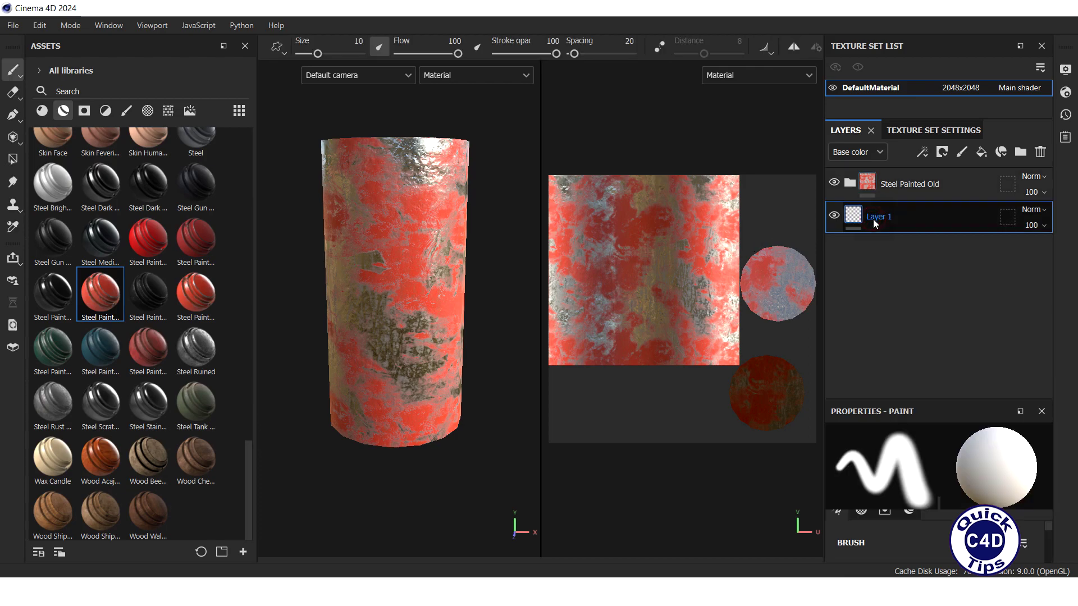
pyautogui.press('Delete')
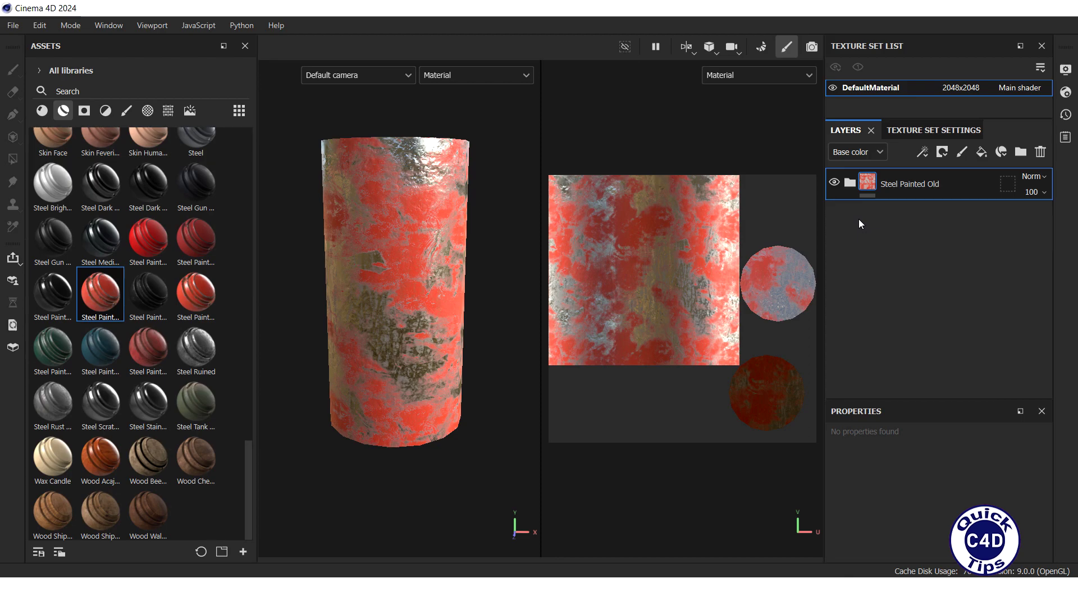
# - Expand Steel Painted Old and hide Sharpen, Dirt, Roughness Variations, Bumps, Paint and Base Metal
pyautogui.click(849, 187)
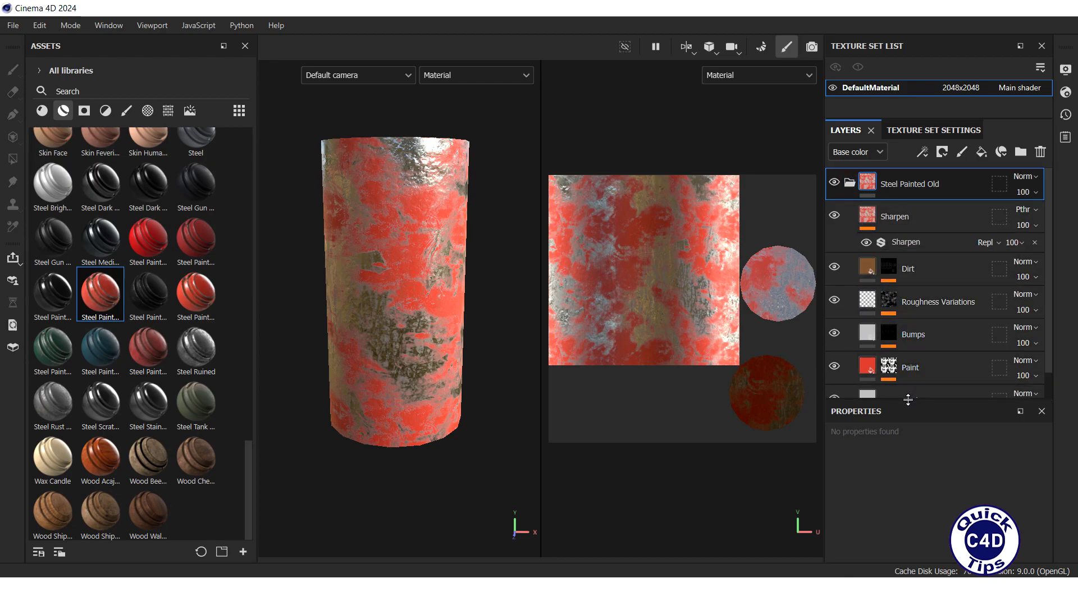
pyautogui.moveTo(910, 399); pyautogui.dragTo(909, 418)
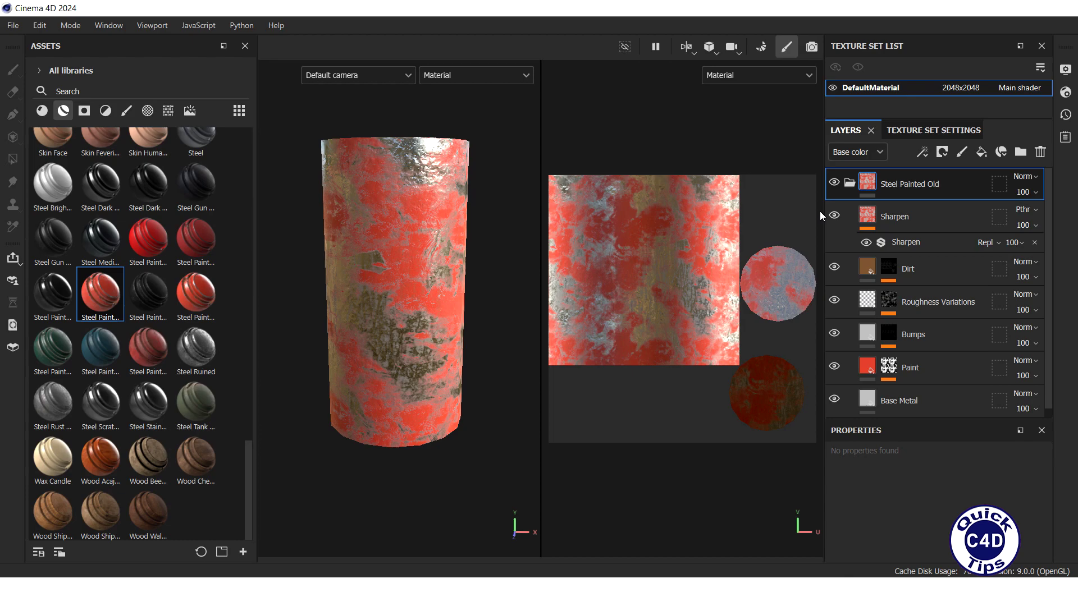
pyautogui.click(834, 216)
pyautogui.click(835, 268)
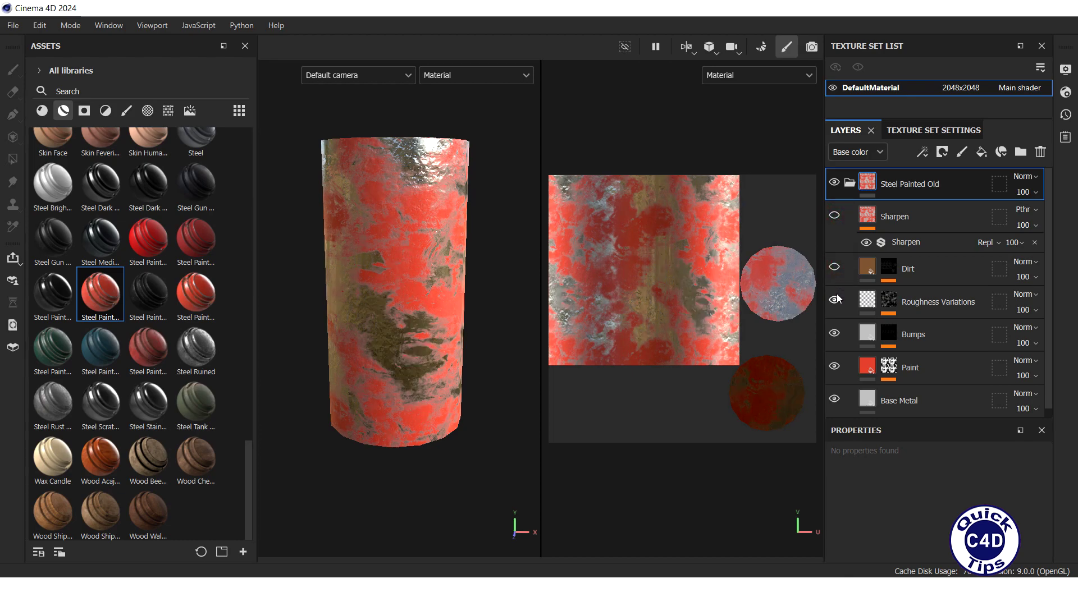
pyautogui.click(834, 300)
pyautogui.click(834, 333)
pyautogui.click(834, 366)
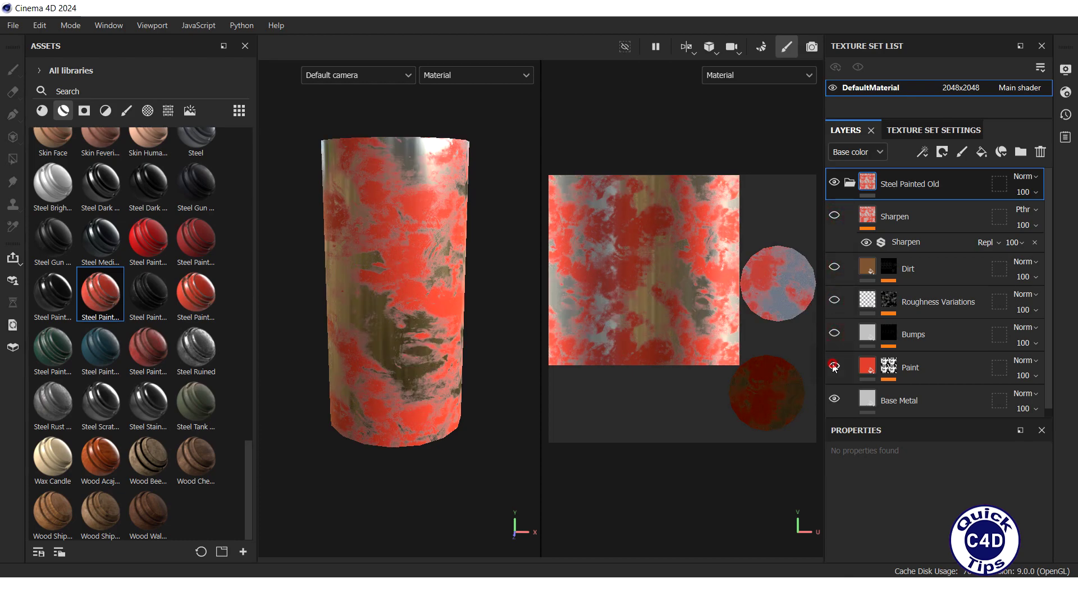
pyautogui.click(834, 398)
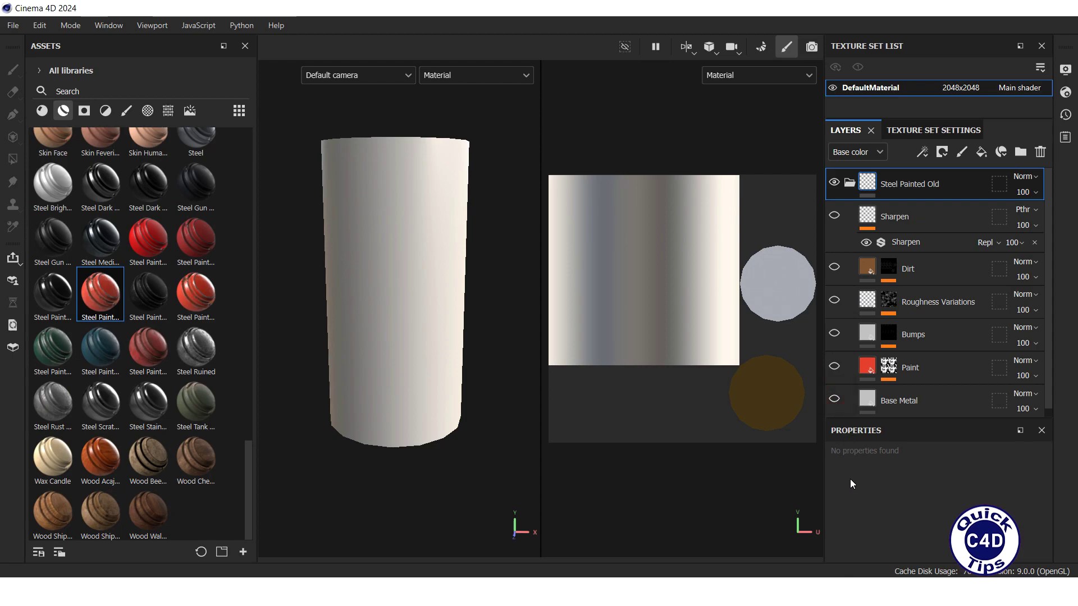
# - Make the Base Metal and Paint layers visible again and select the Paint layer
pyautogui.click(834, 400)
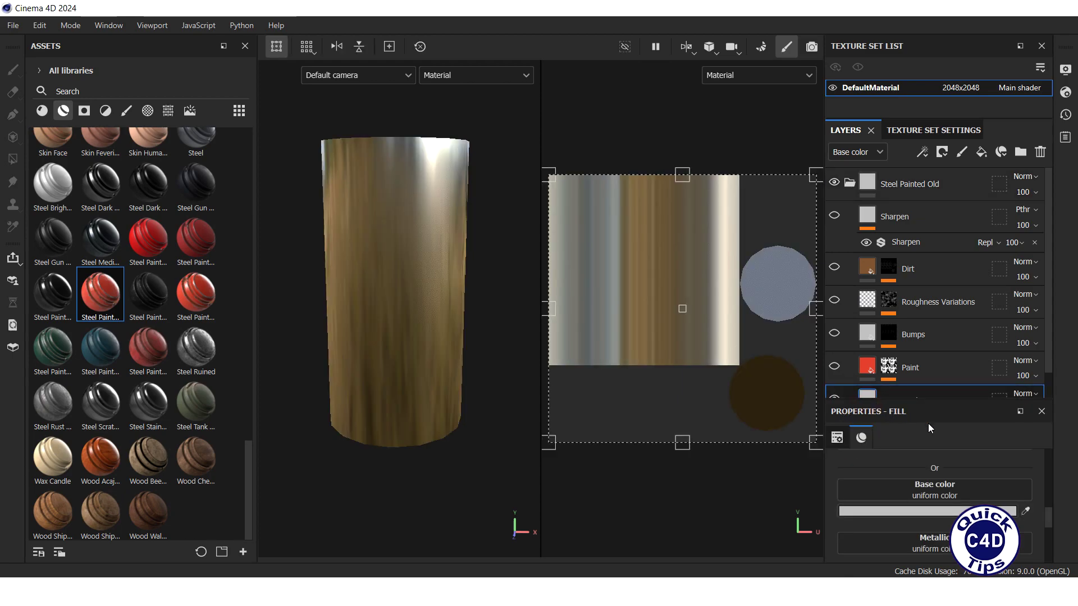
pyautogui.moveTo(1050, 513); pyautogui.dragTo(1045, 462)
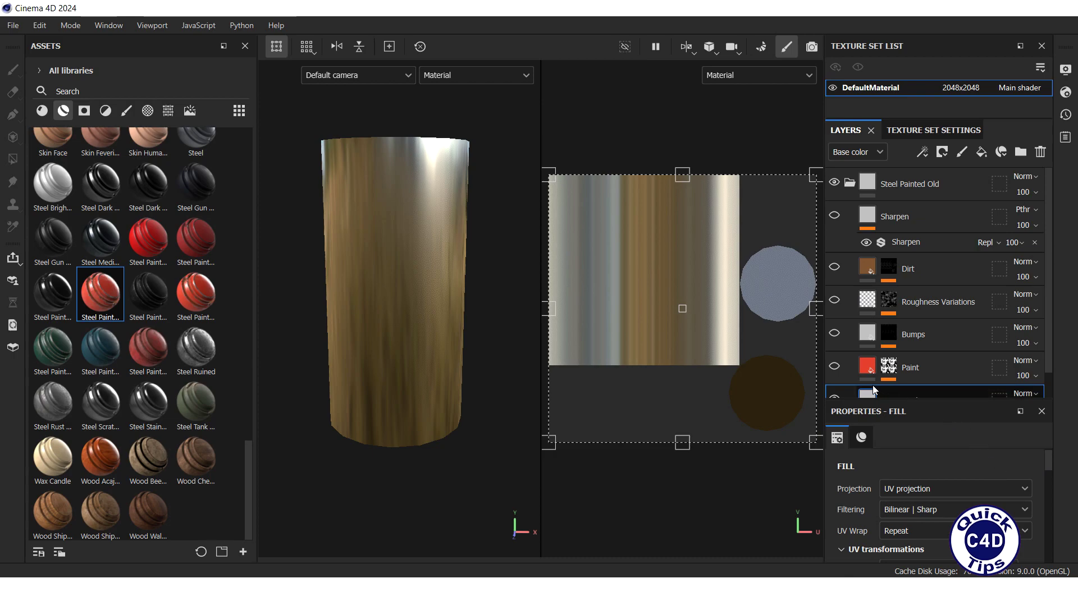
pyautogui.click(835, 368)
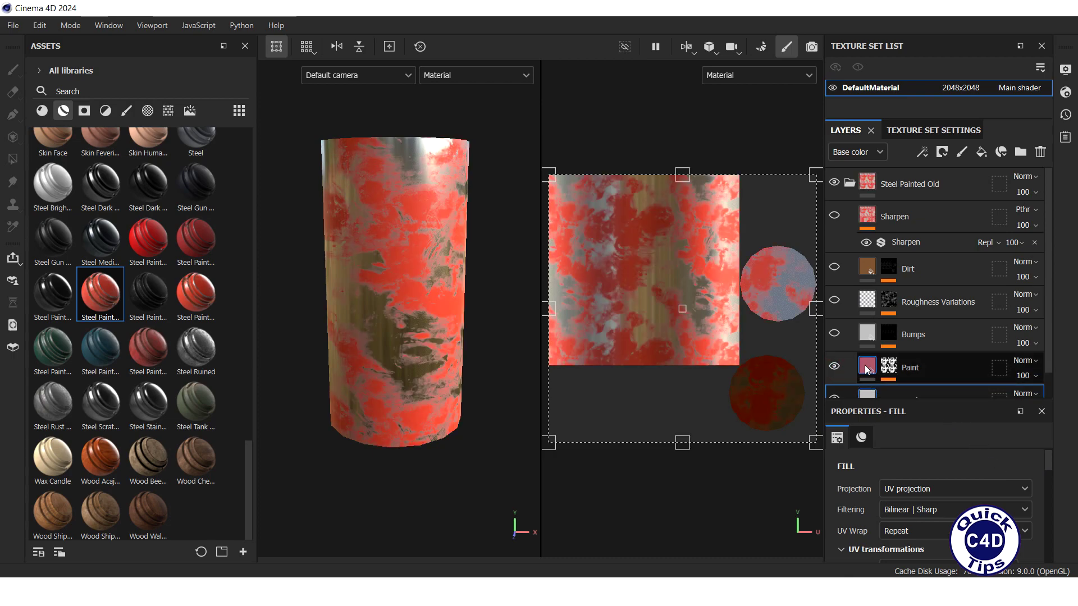
pyautogui.click(915, 378)
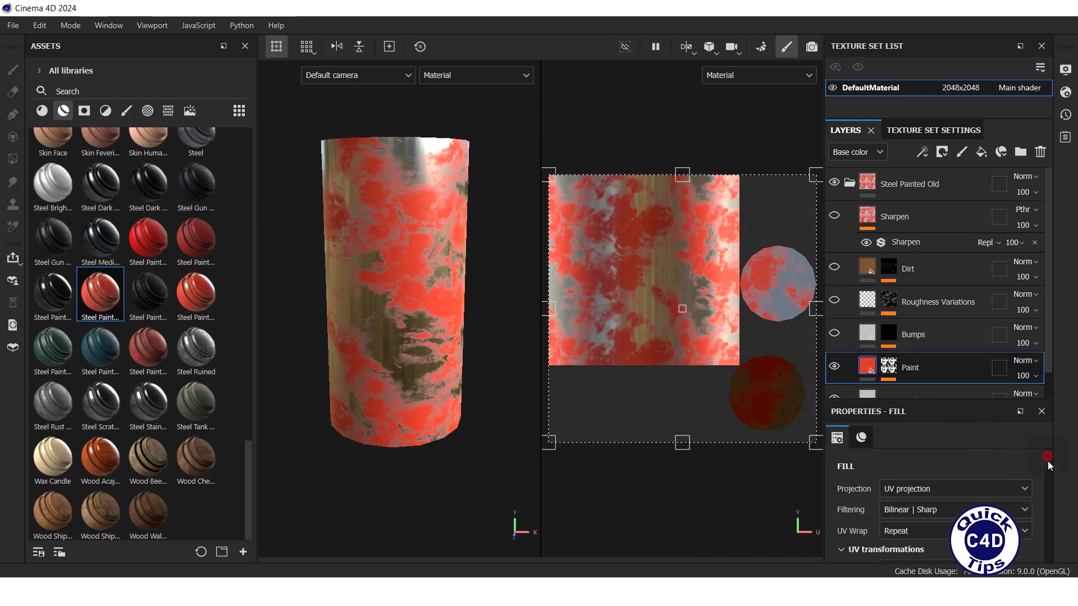
pyautogui.moveTo(1046, 458); pyautogui.dragTo(1051, 515)
# - Set the Paint layer's base colour to red DB3434
pyautogui.click(926, 520)
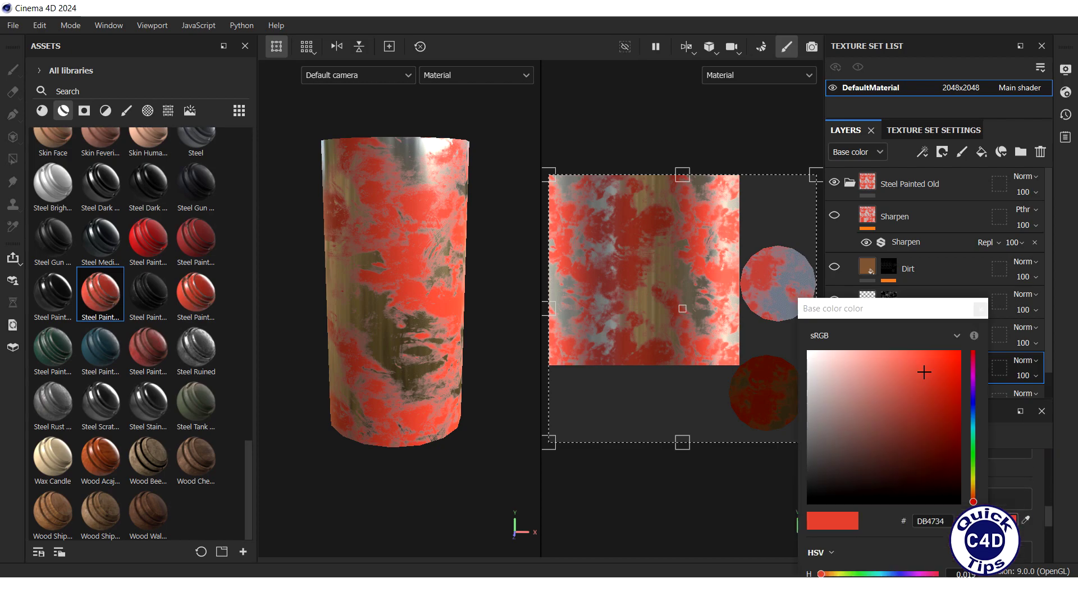
pyautogui.moveTo(973, 501)
pyautogui.mouseDown()
pyautogui.moveTo(973, 407)
pyautogui.moveTo(972, 501)
pyautogui.mouseUp()
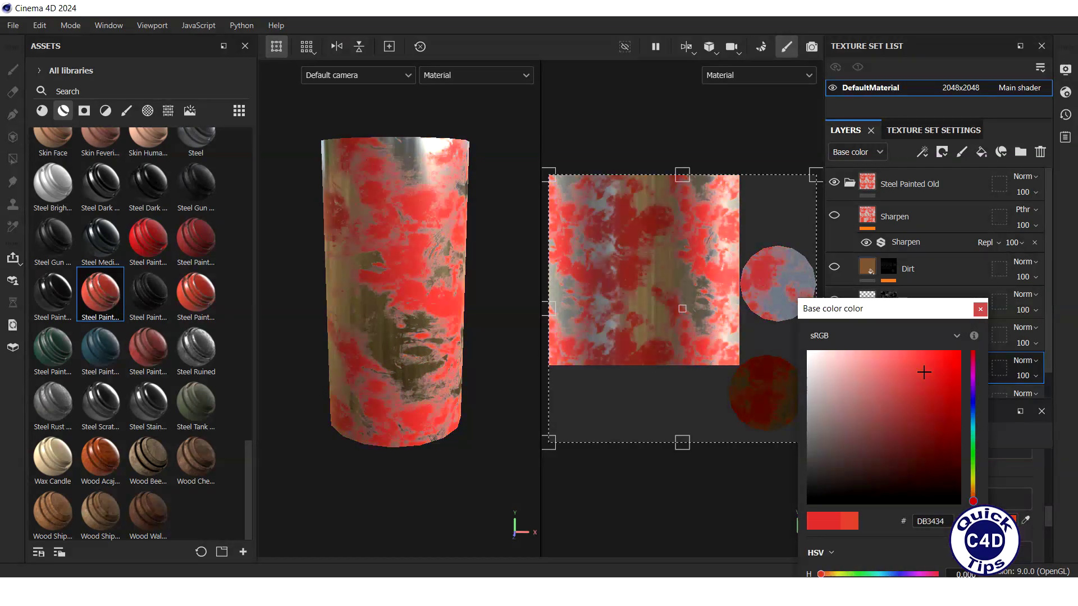
pyautogui.click(980, 309)
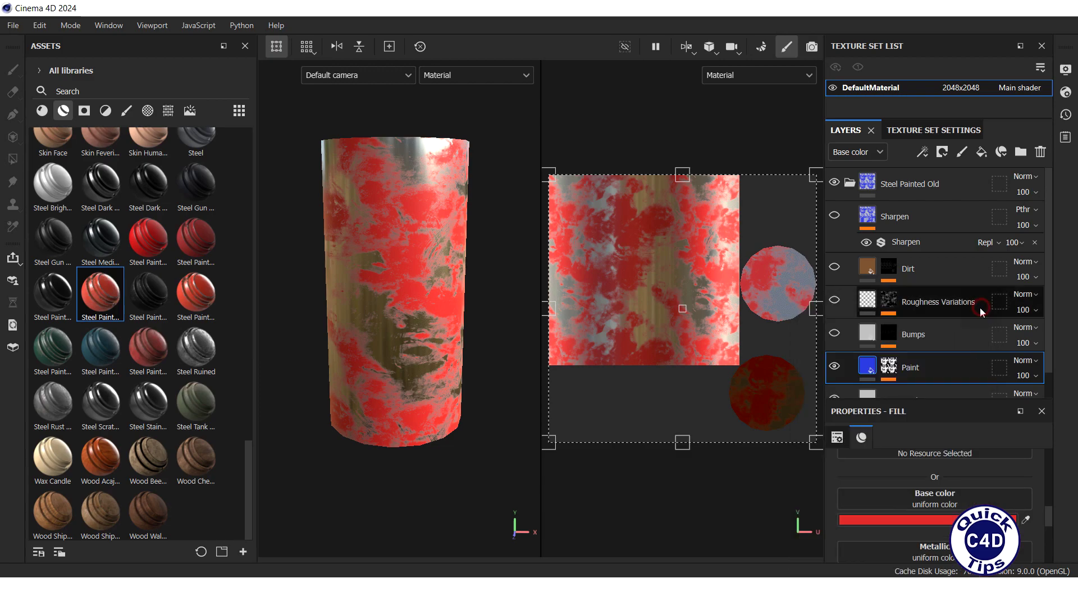
# - Make the Bumps, Roughness Variations, Dirt and Sharpen layers visible again
pyautogui.click(835, 335)
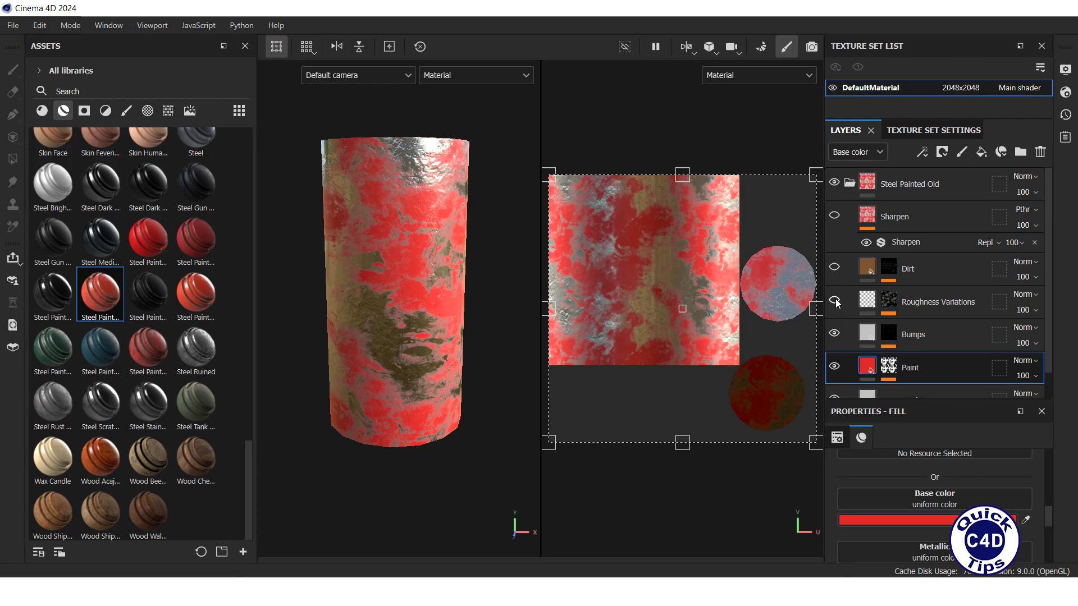
pyautogui.click(834, 302)
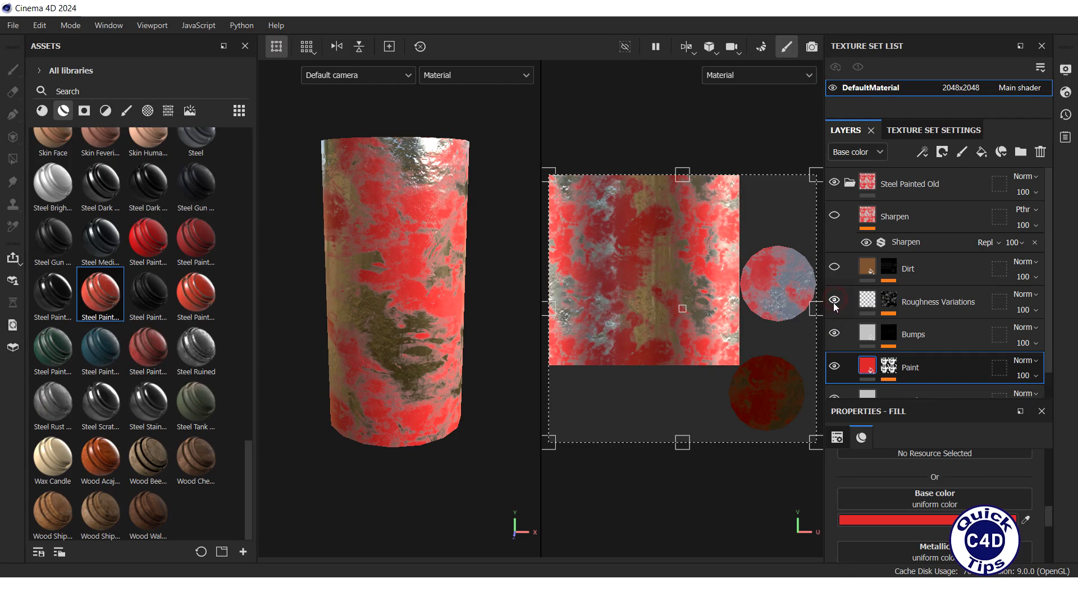
pyautogui.click(835, 269)
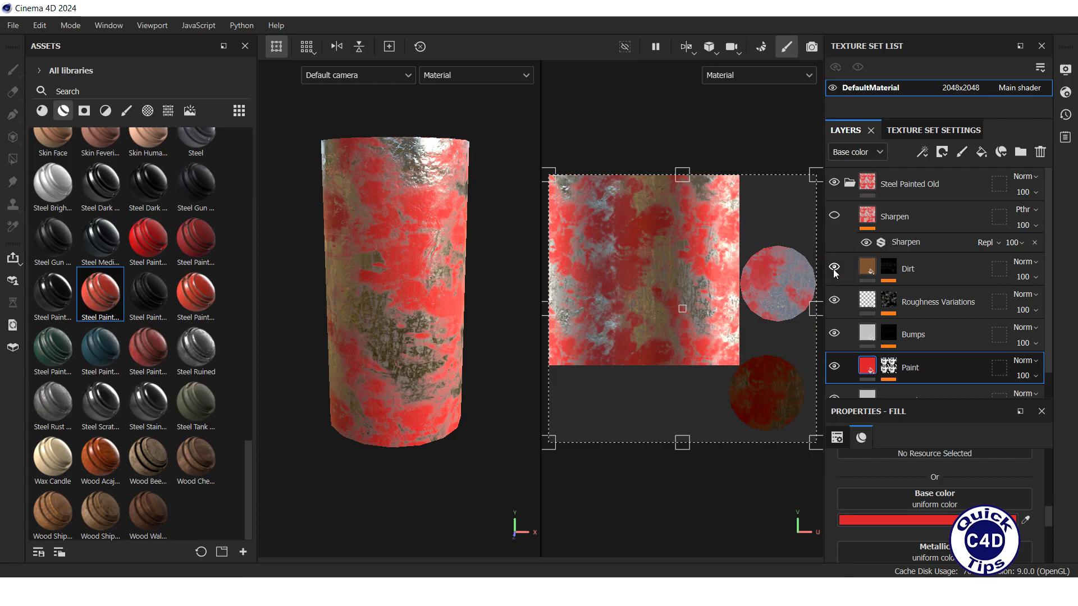
pyautogui.click(834, 216)
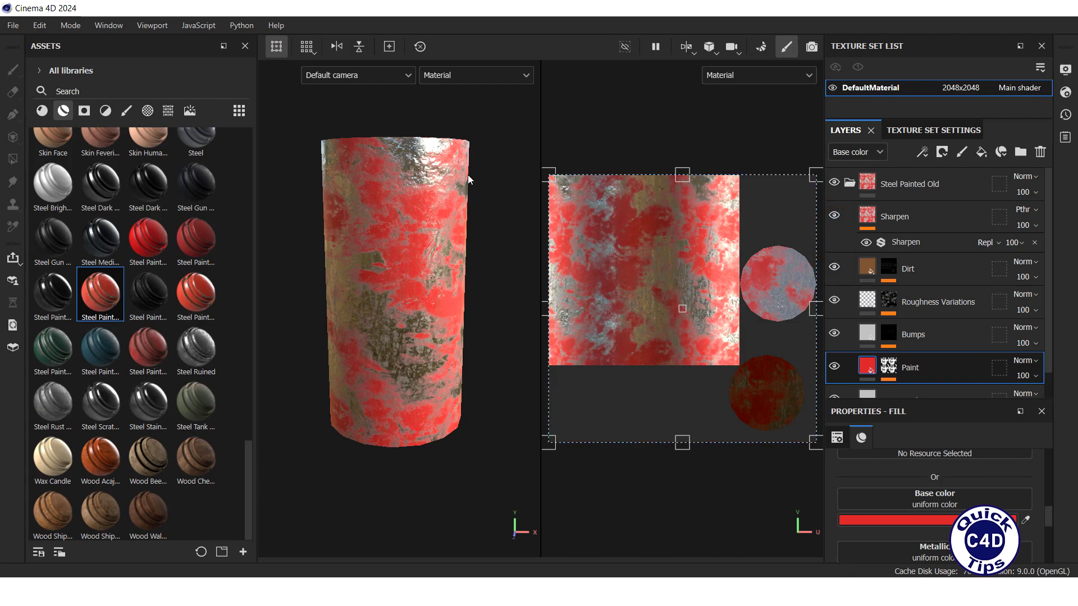
# - Import logo.png as a texture resource into the 'Untitled' project
pyautogui.click(14, 26)
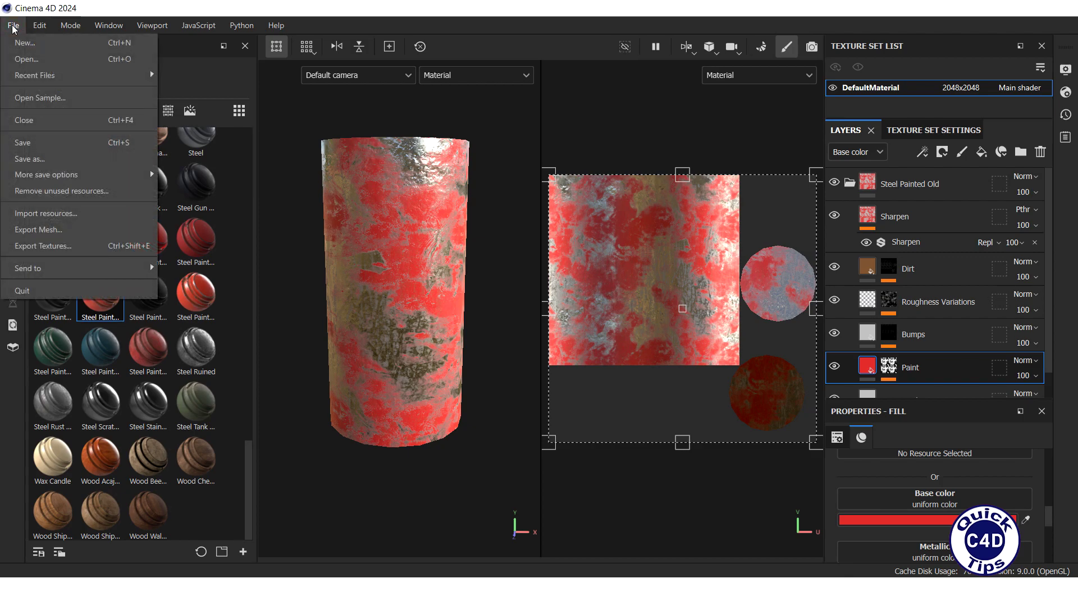
pyautogui.click(69, 213)
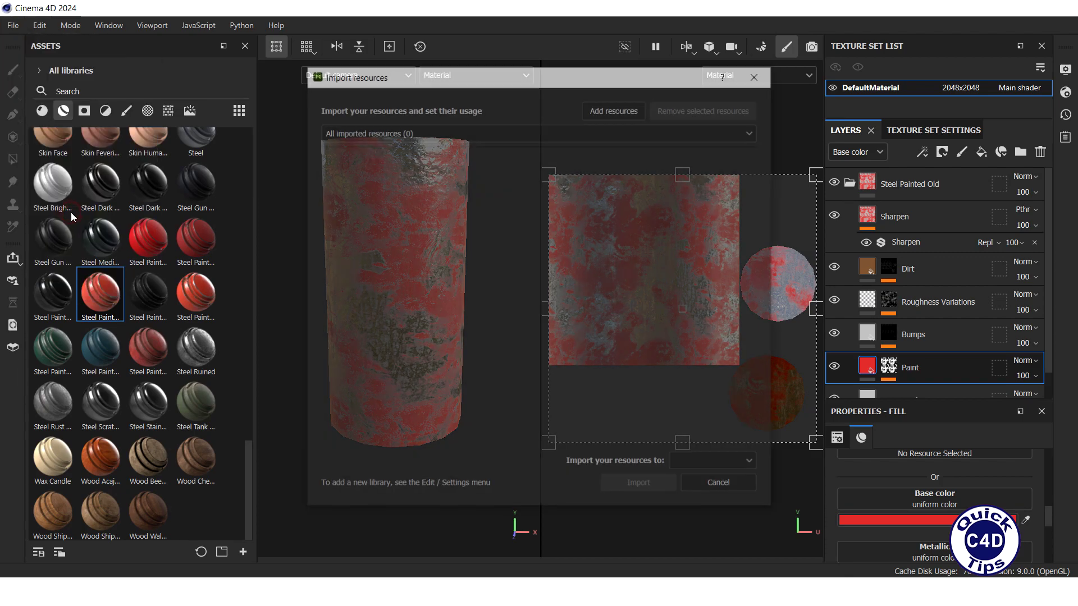
pyautogui.click(614, 108)
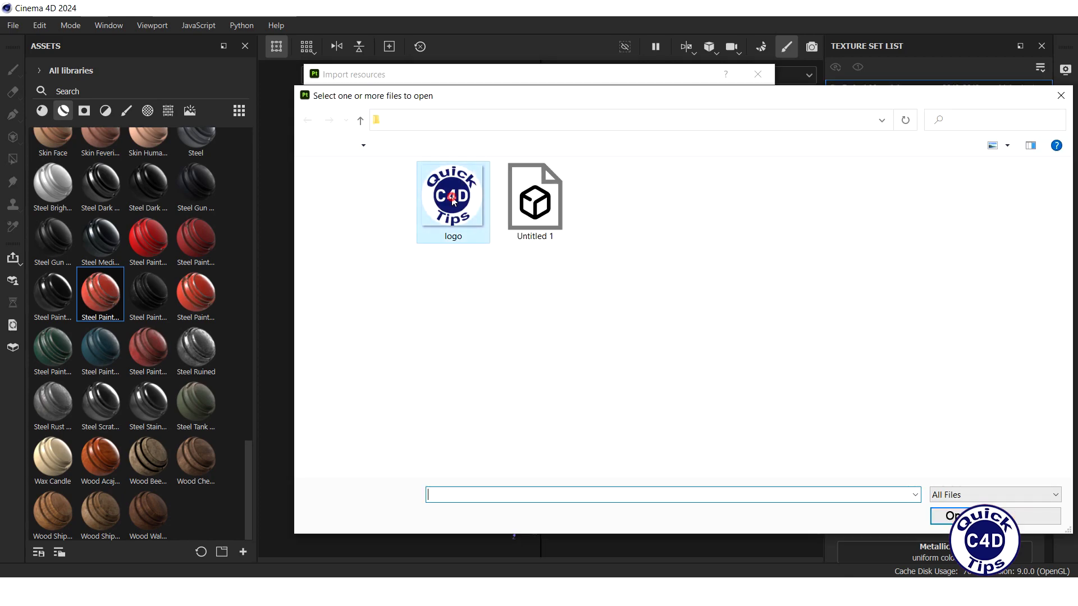
pyautogui.doubleClick(453, 200)
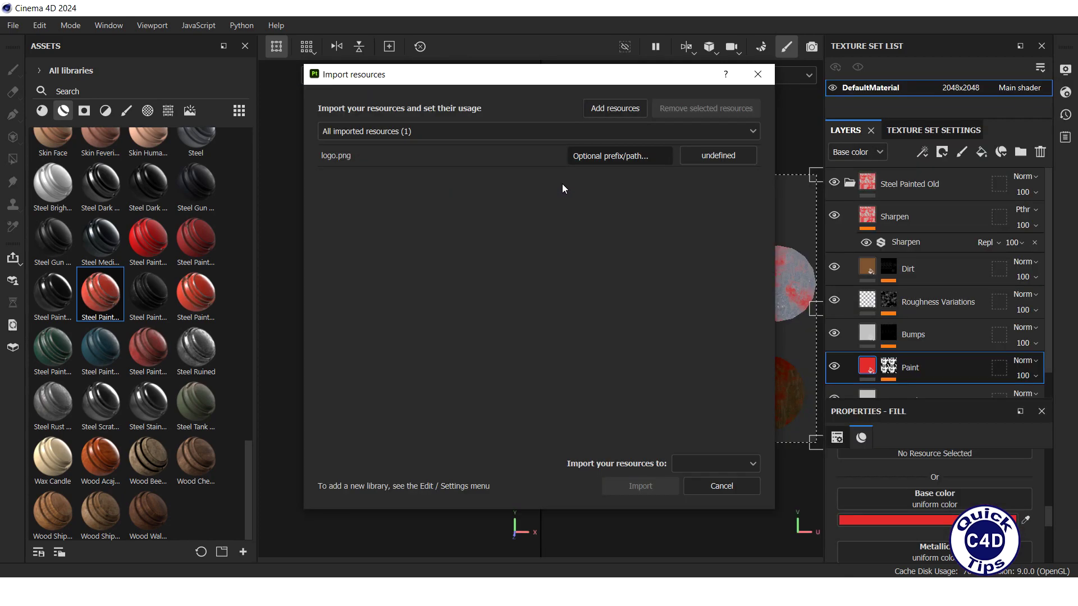
pyautogui.click(713, 157)
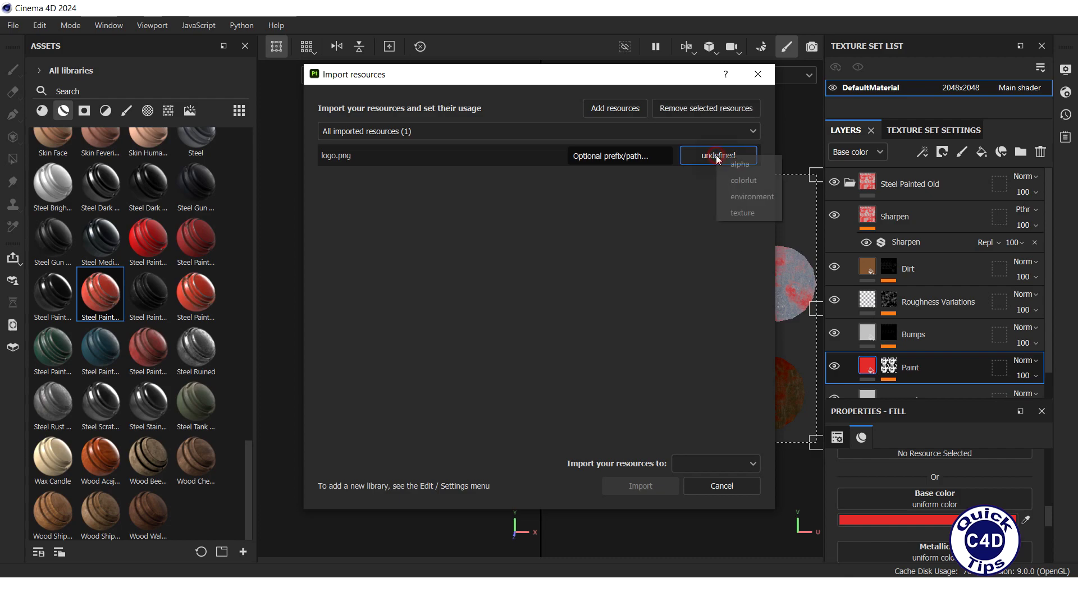
pyautogui.click(743, 213)
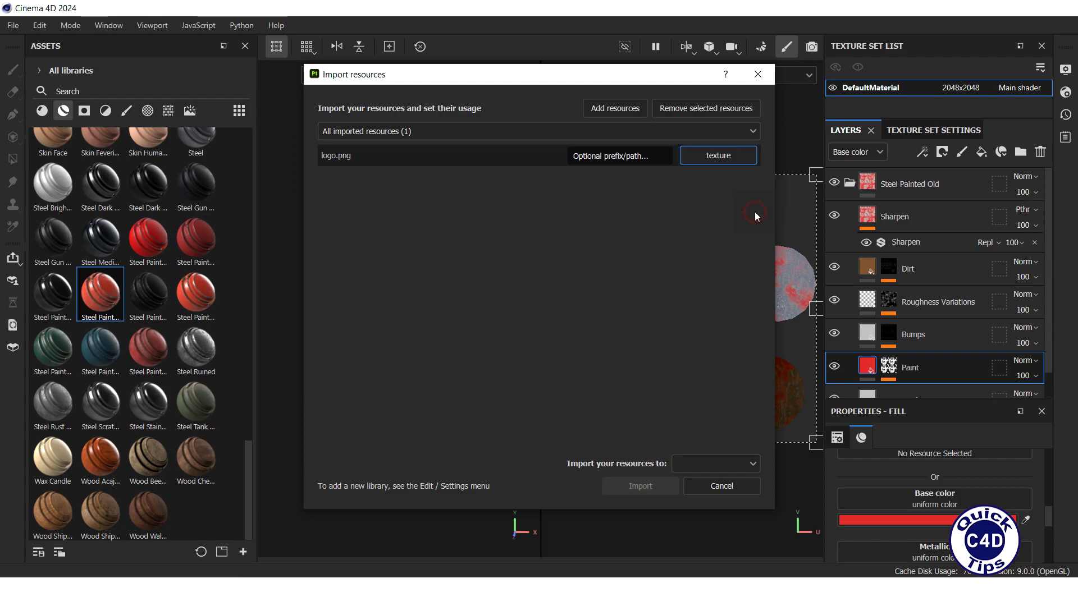
pyautogui.click(753, 464)
pyautogui.click(728, 493)
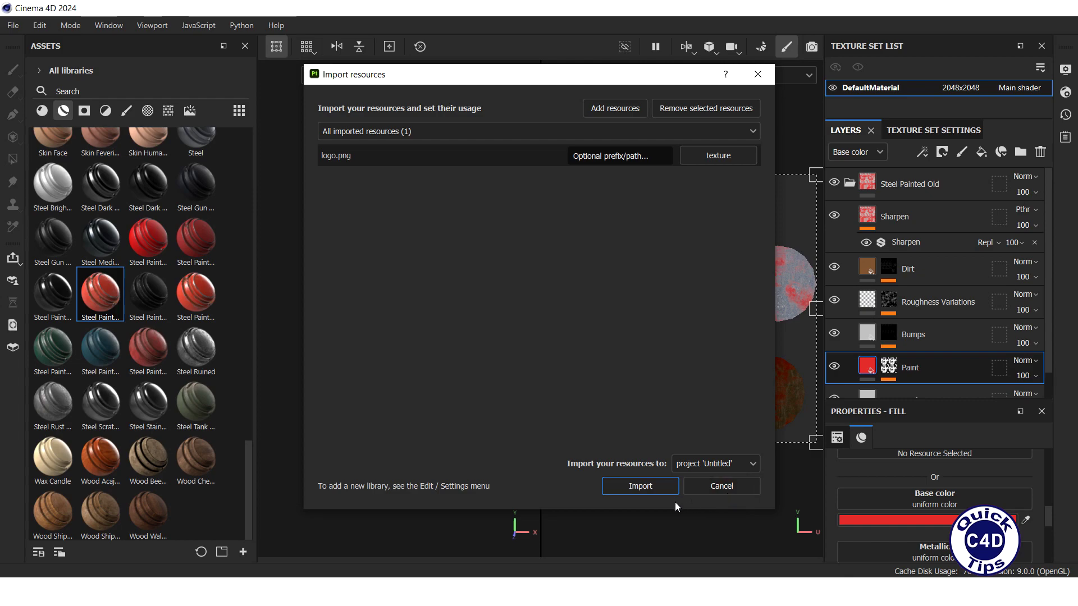
pyautogui.click(640, 487)
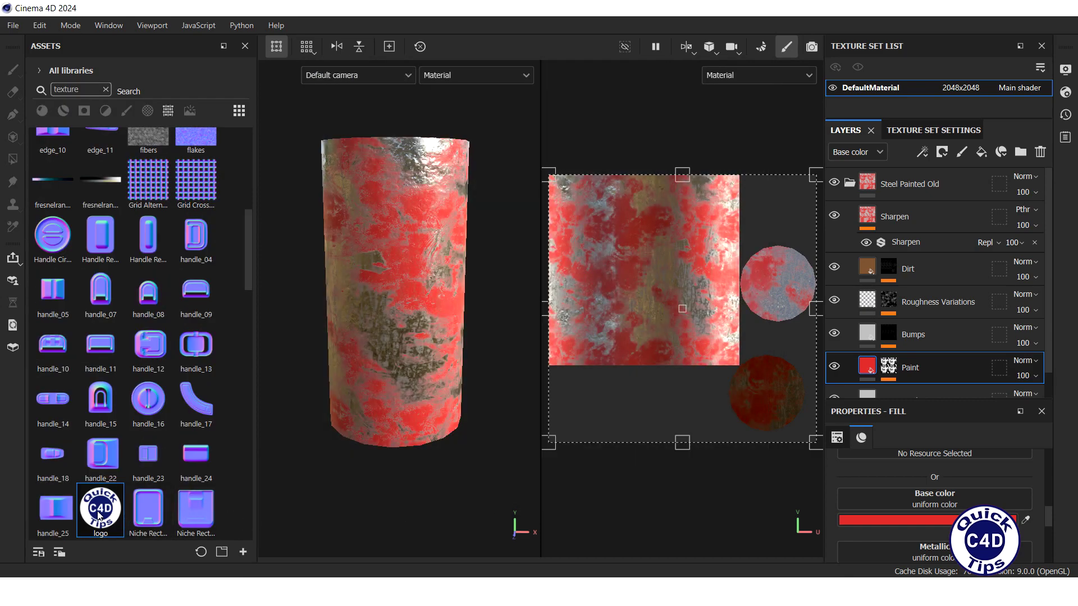
# - Place the logo as a widened Base color decal on the cylinder, nesting its layer below Roughness Variations
pyautogui.moveTo(98, 510); pyautogui.dragTo(370, 187)
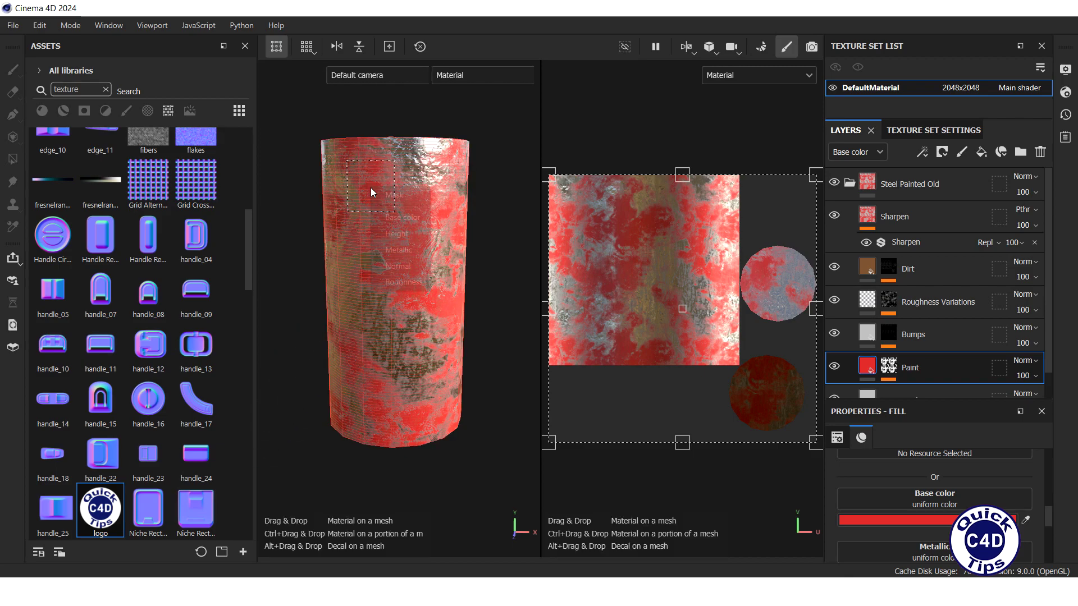
pyautogui.click(392, 217)
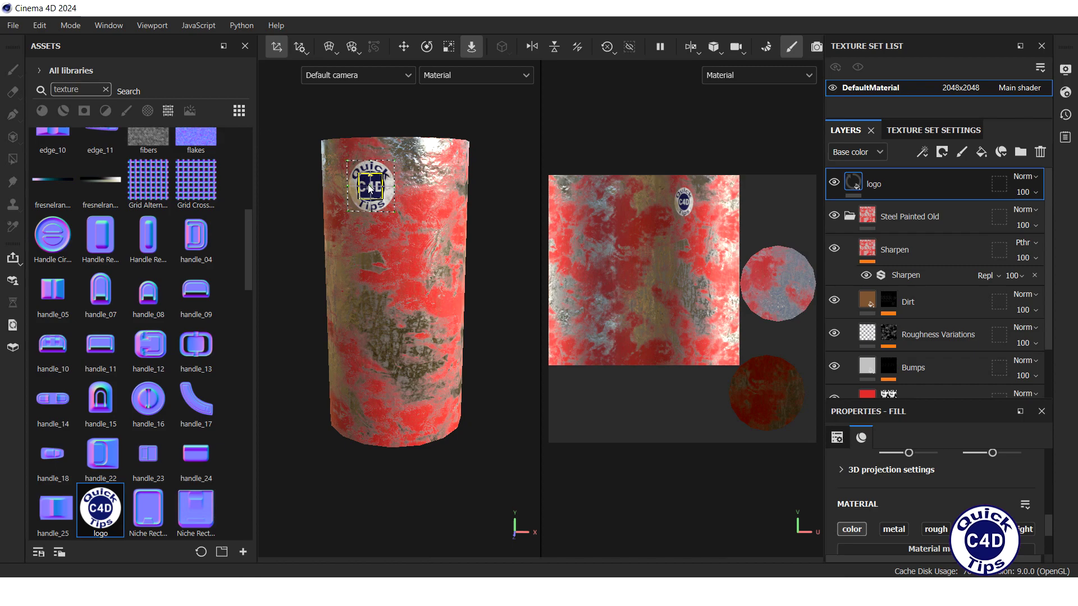
pyautogui.moveTo(370, 186); pyautogui.dragTo(397, 207)
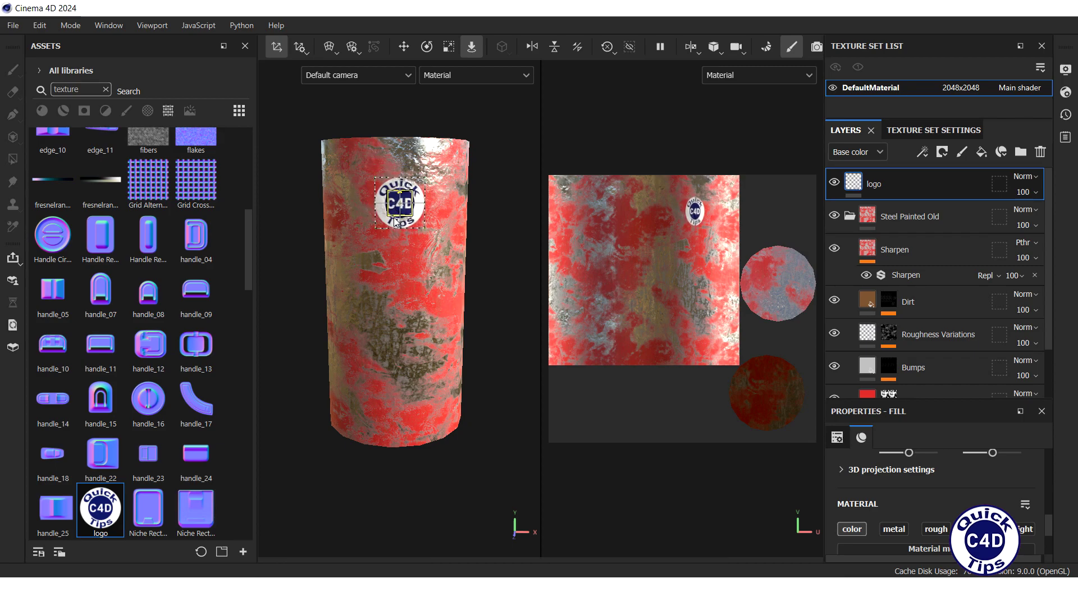
pyautogui.press('t')
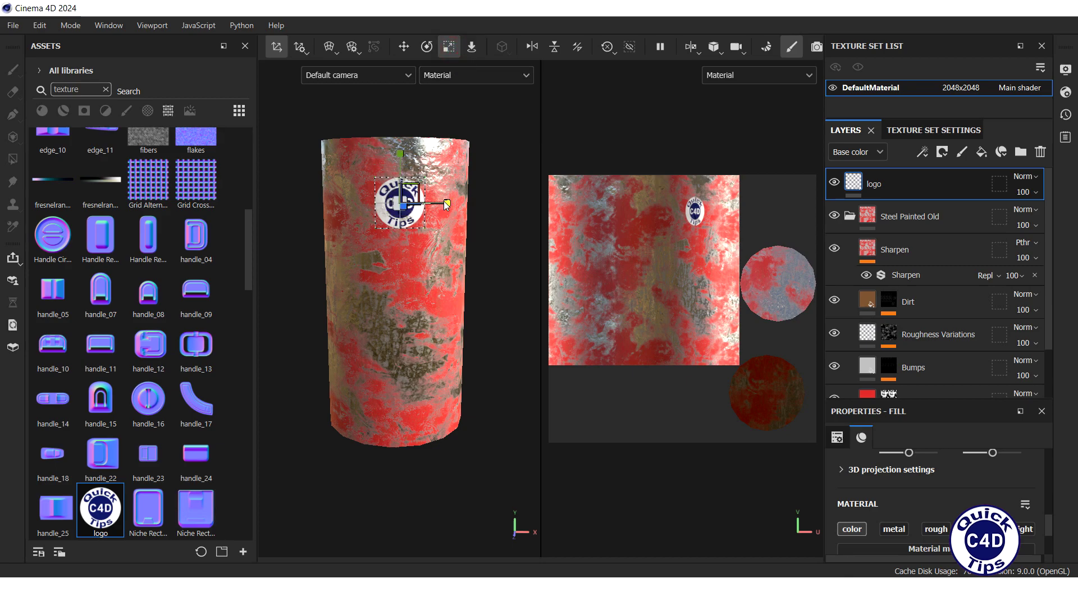
pyautogui.moveTo(447, 203)
pyautogui.mouseDown()
pyautogui.moveTo(489, 206)
pyautogui.moveTo(445, 209)
pyautogui.mouseUp()
pyautogui.moveTo(907, 184); pyautogui.dragTo(909, 352)
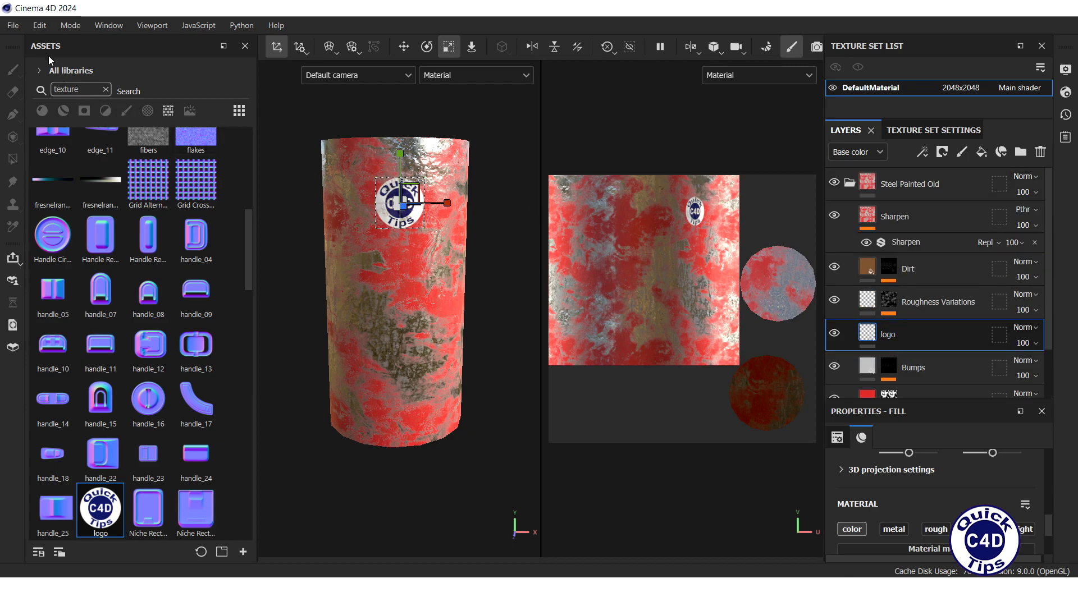
# - Export the DefaultMaterial textures to C:/textures using the Redshift (rsMaterial) output template
pyautogui.click(13, 26)
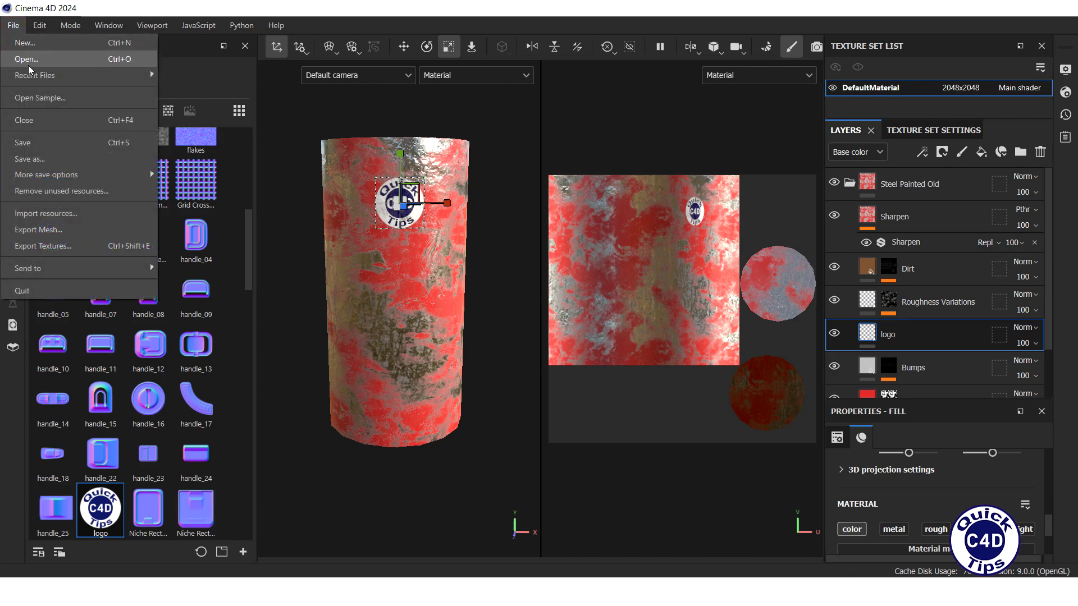
pyautogui.click(57, 247)
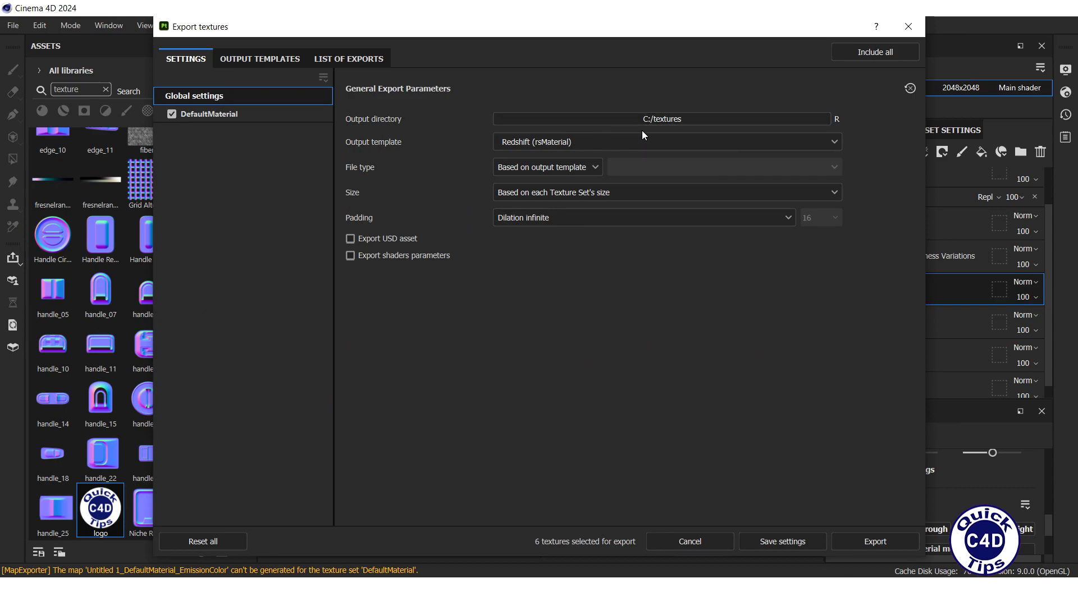
pyautogui.click(692, 145)
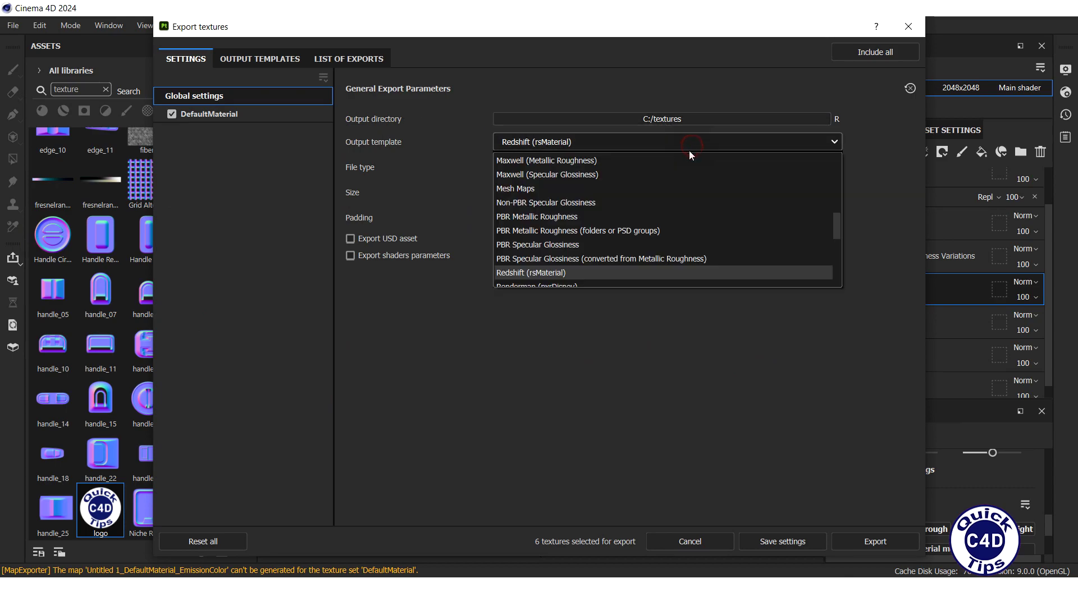
pyautogui.click(573, 274)
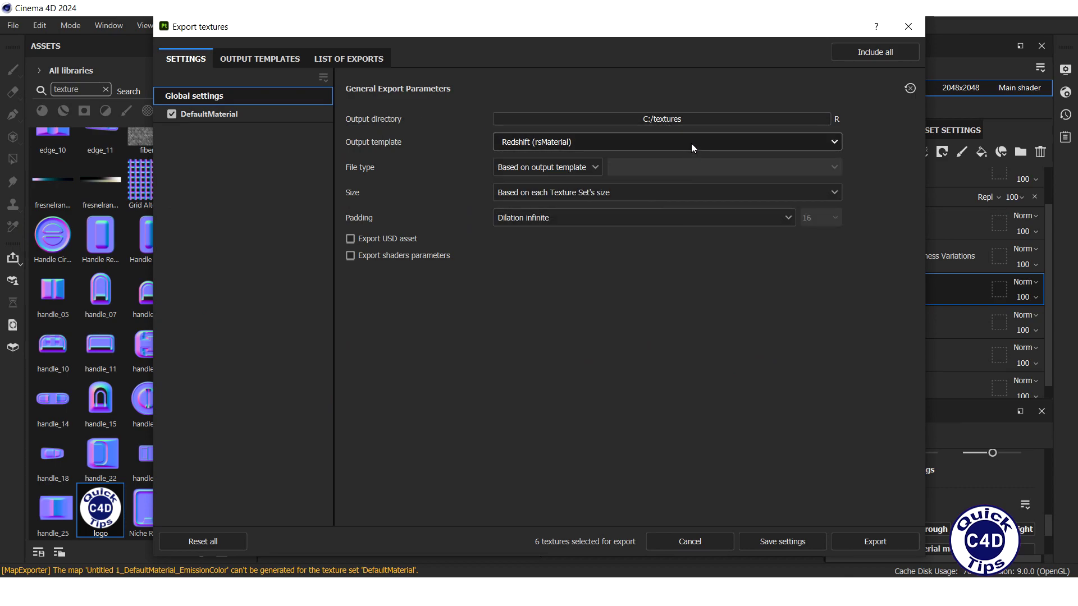
pyautogui.click(872, 541)
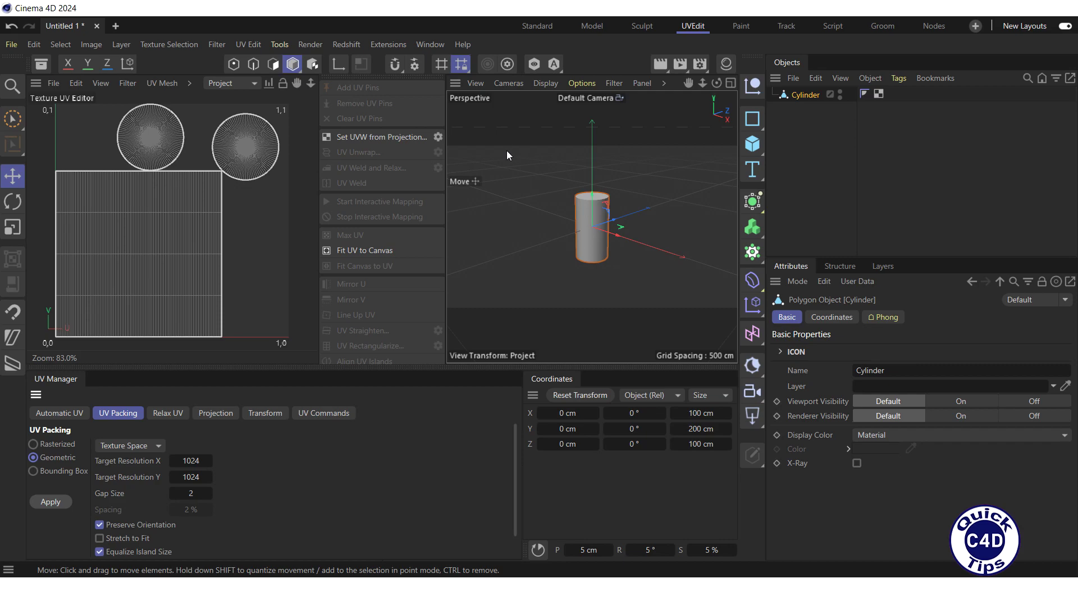
# - Return to the Standard layout and create a default material, Mat, in the Material Manager
pyautogui.click(537, 26)
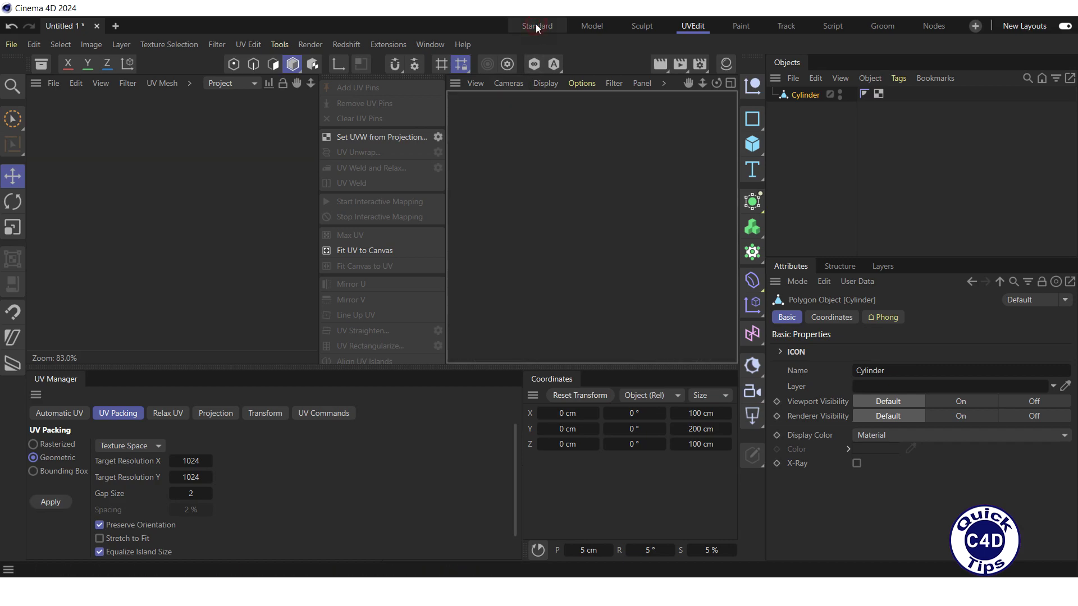
pyautogui.click(724, 64)
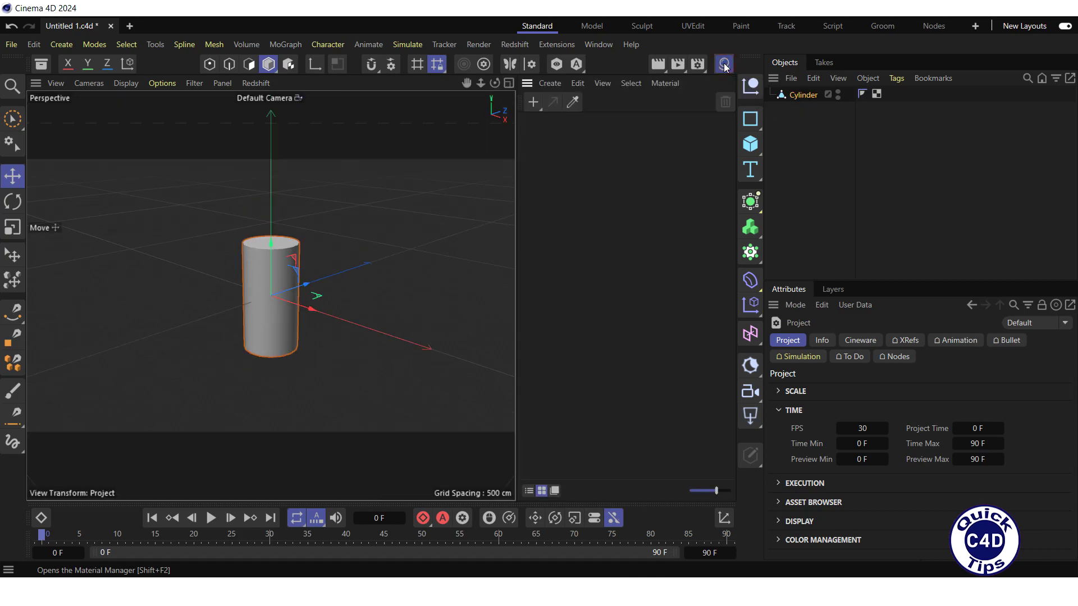
pyautogui.click(533, 102)
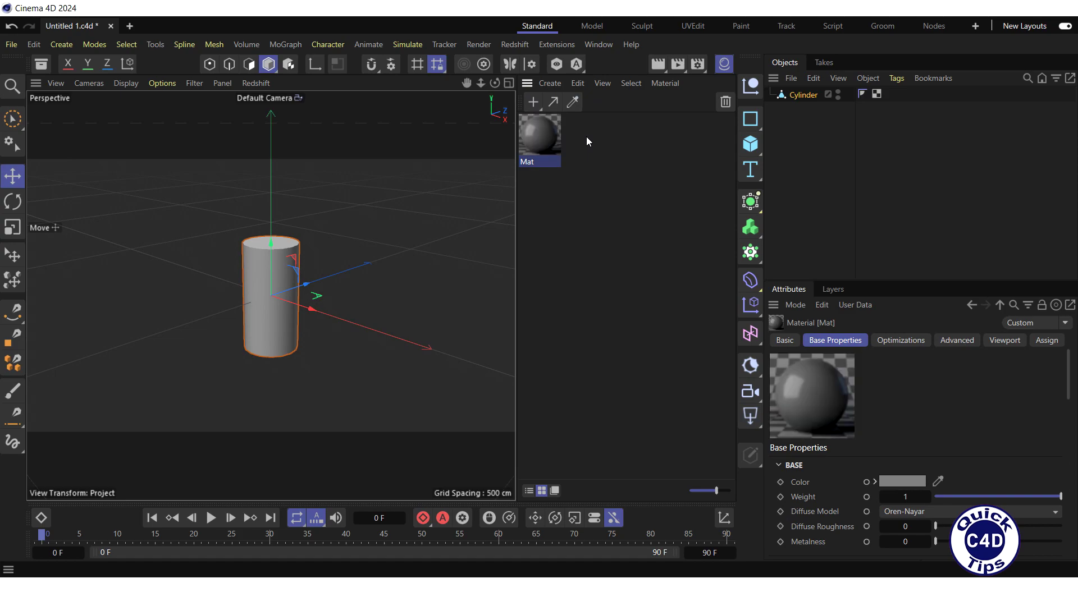
# - Open Mat's node graph, shift Output and RS Standard up, and drop in the exported texture files
pyautogui.doubleClick(541, 135)
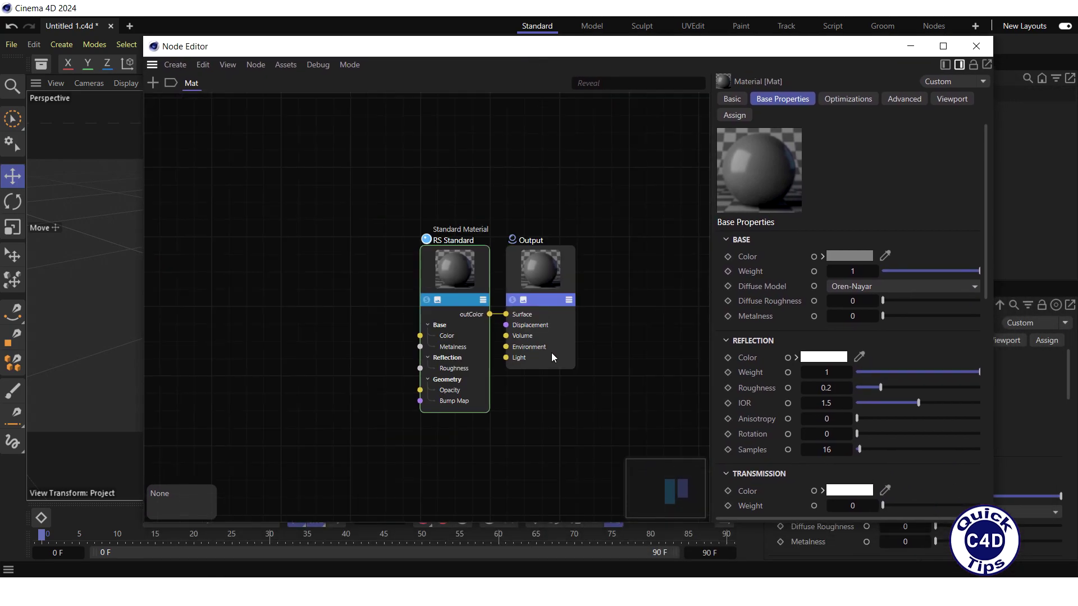
pyautogui.moveTo(566, 270); pyautogui.dragTo(640, 164)
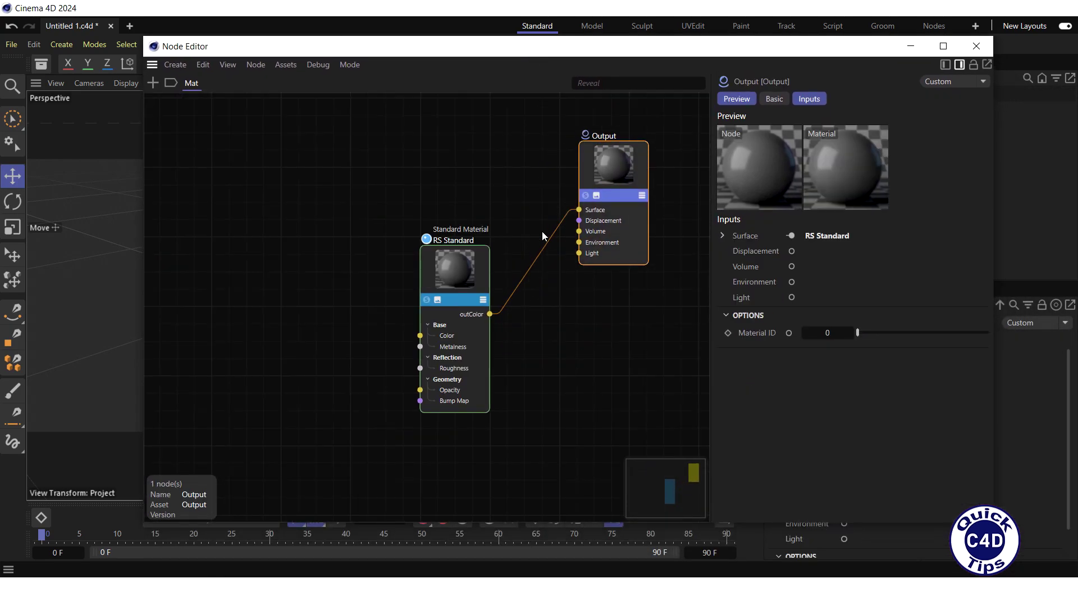
pyautogui.moveTo(481, 261); pyautogui.dragTo(544, 155)
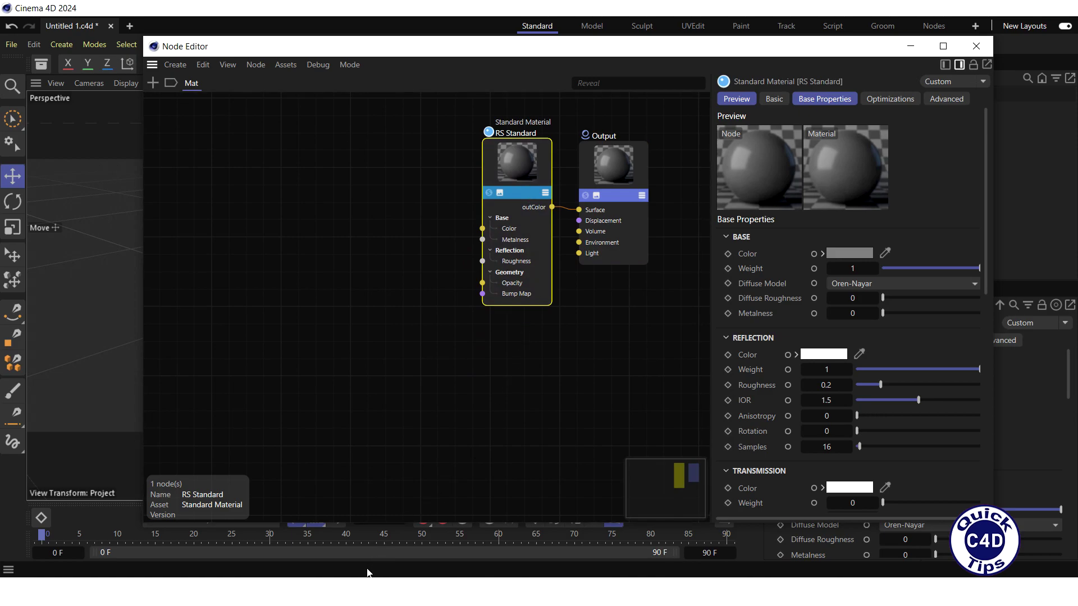
pyautogui.hotkey('alt', 'Tab')
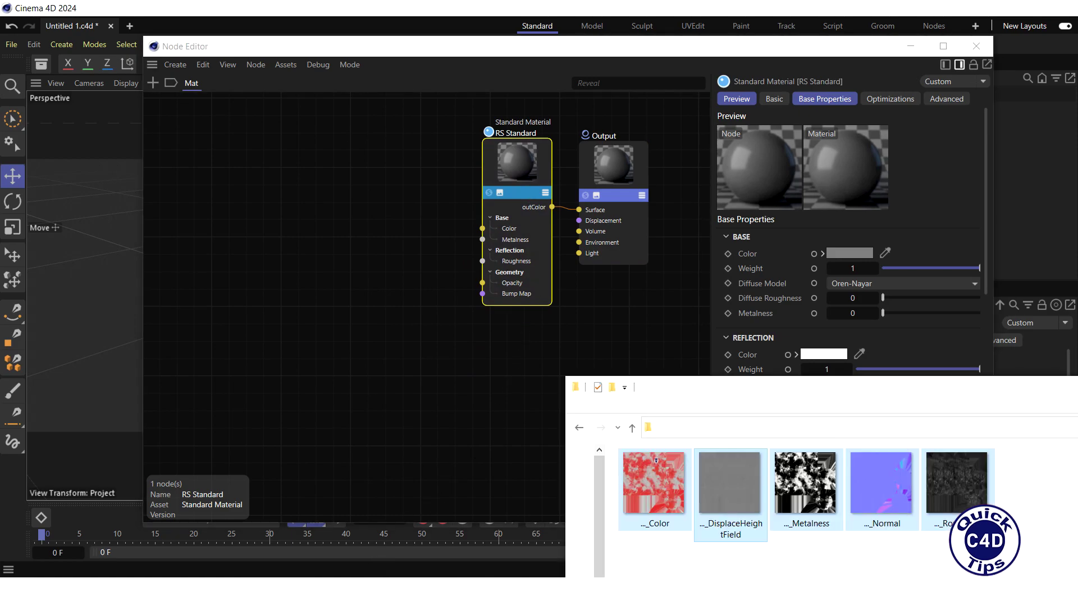
pyautogui.moveTo(730, 483); pyautogui.dragTo(499, 332)
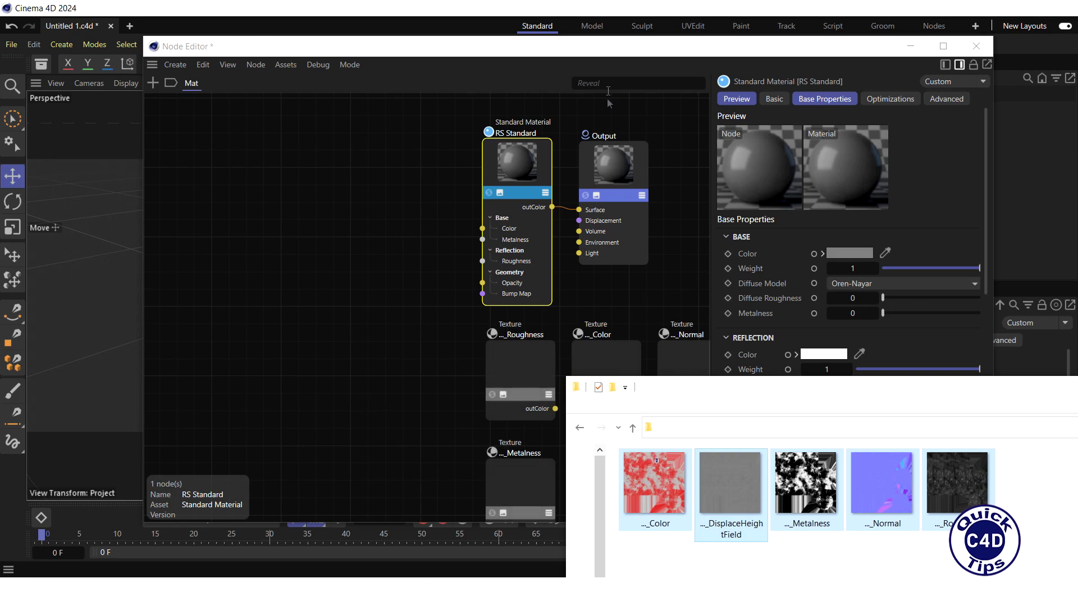
pyautogui.click(609, 49)
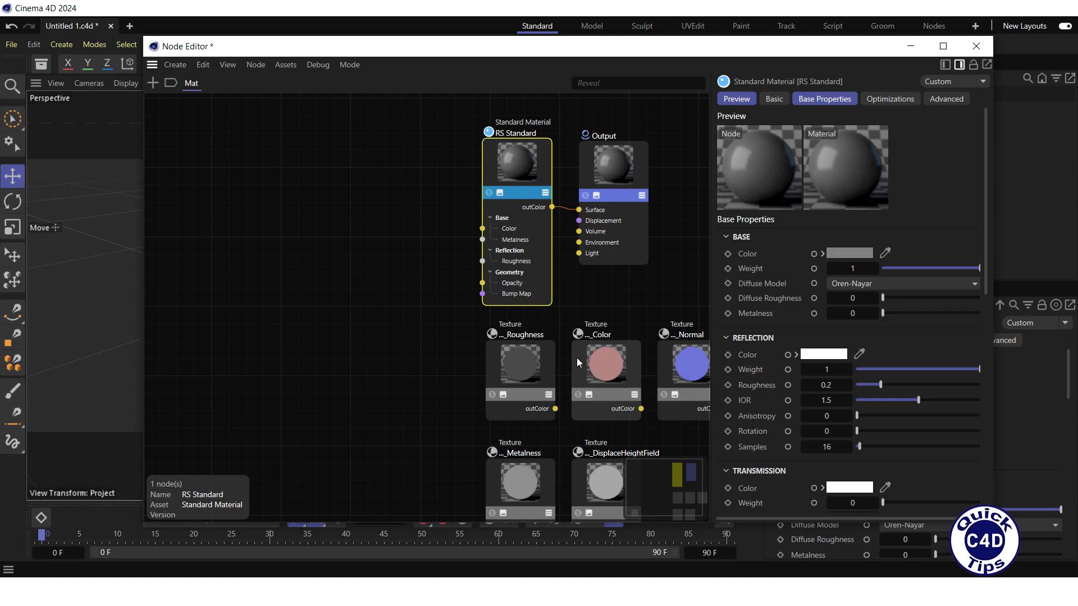
# - Arrange the Color, Metalness, Roughness, Normal and DisplaceHeightField texture nodes on the left
pyautogui.moveTo(577, 358); pyautogui.dragTo(187, 148)
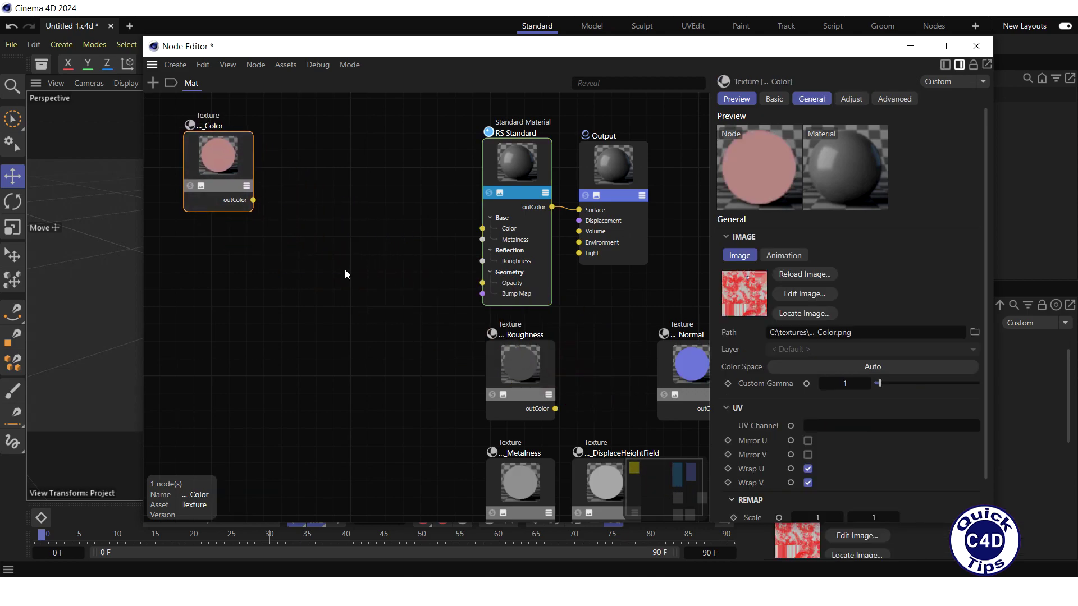
pyautogui.moveTo(490, 476); pyautogui.dragTo(280, 208)
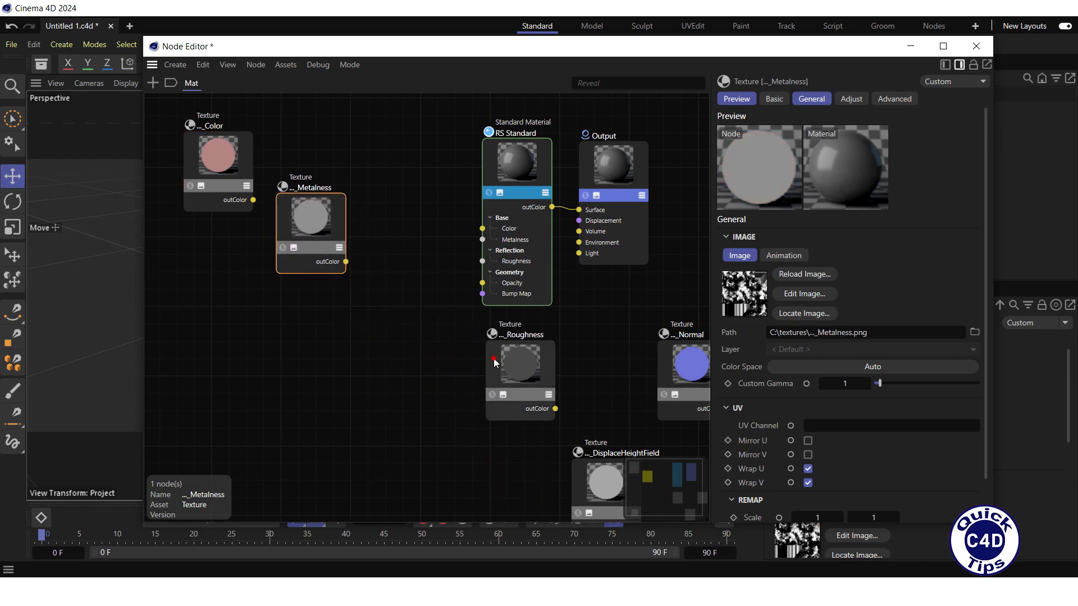
pyautogui.moveTo(494, 358); pyautogui.dragTo(197, 273)
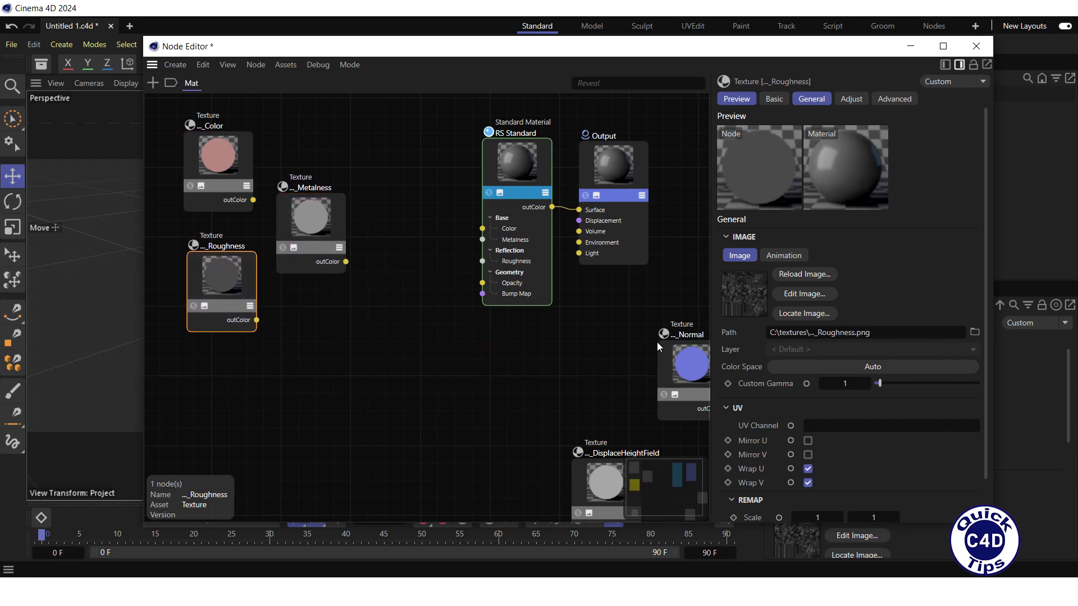
pyautogui.moveTo(667, 351); pyautogui.dragTo(290, 327)
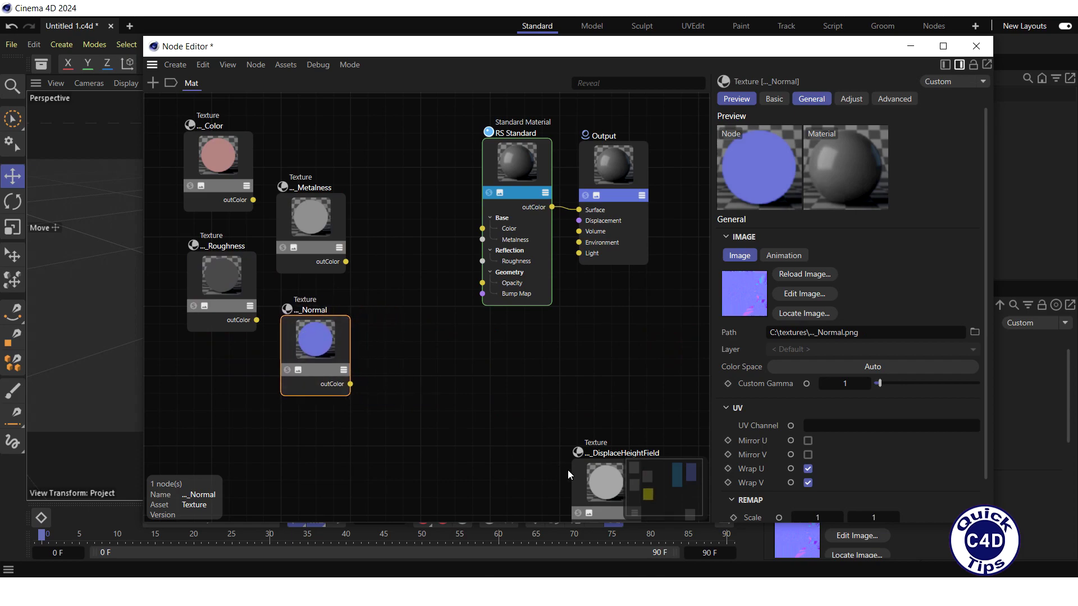
pyautogui.moveTo(578, 477); pyautogui.dragTo(192, 391)
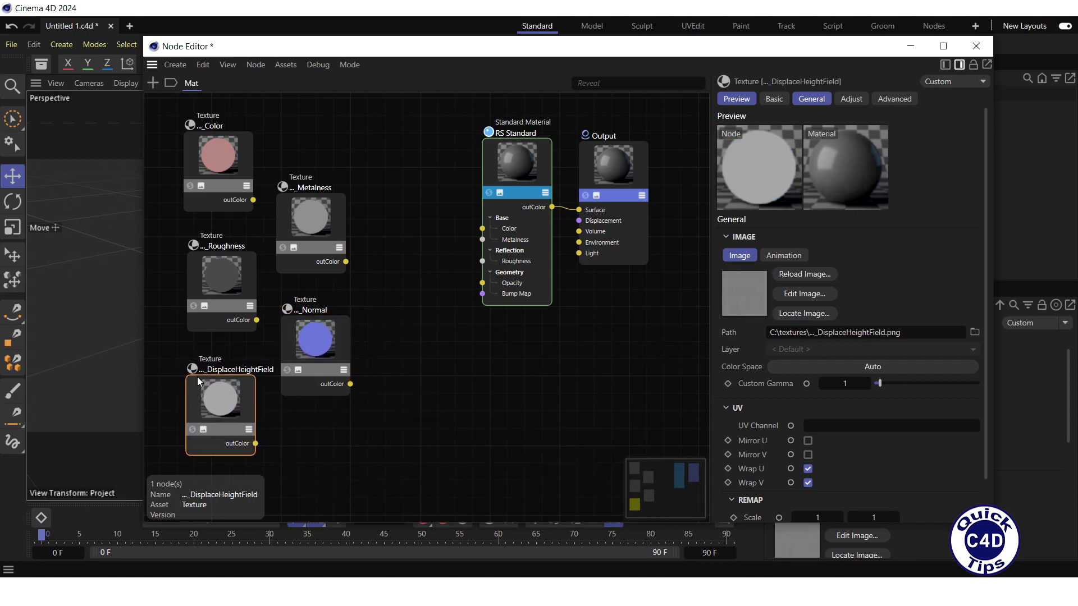
# - Set the Color texture's colour space to sRGB and the other four textures to Raw
pyautogui.click(249, 172)
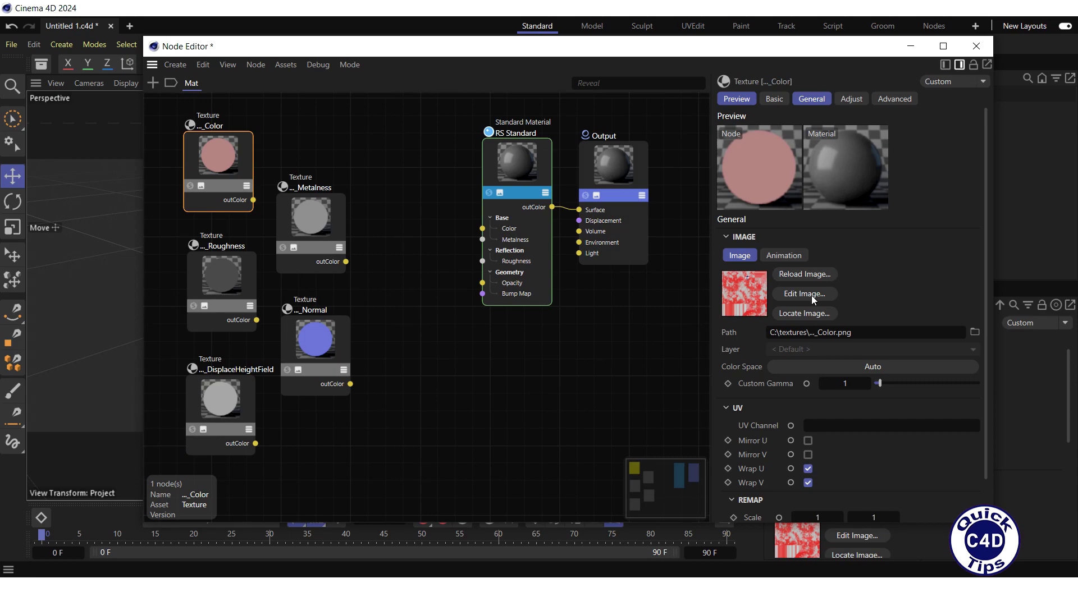
pyautogui.click(907, 368)
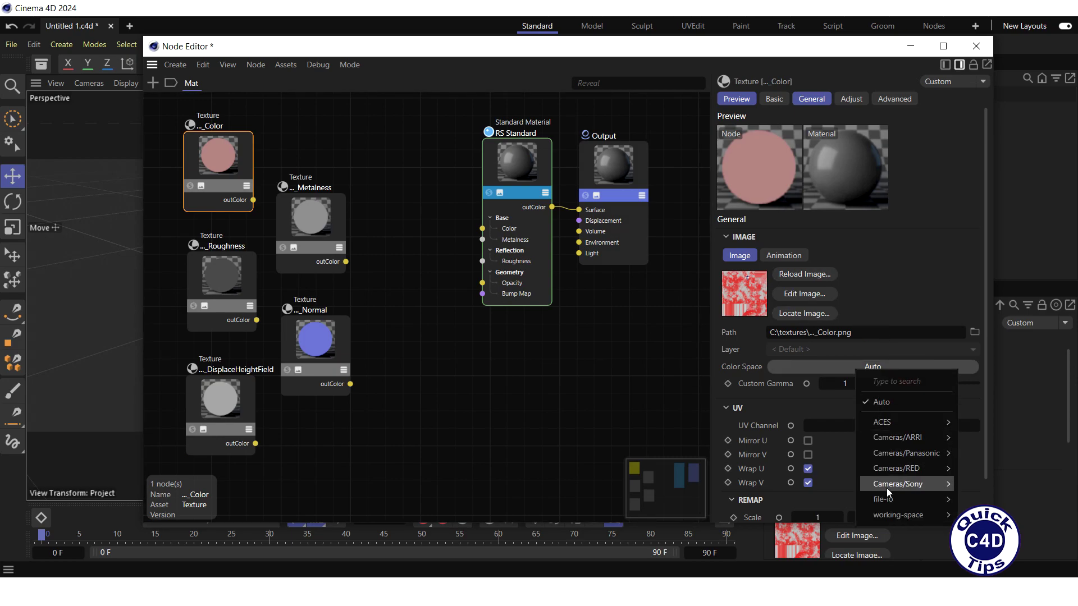
pyautogui.moveTo(886, 499)
pyautogui.click(775, 560)
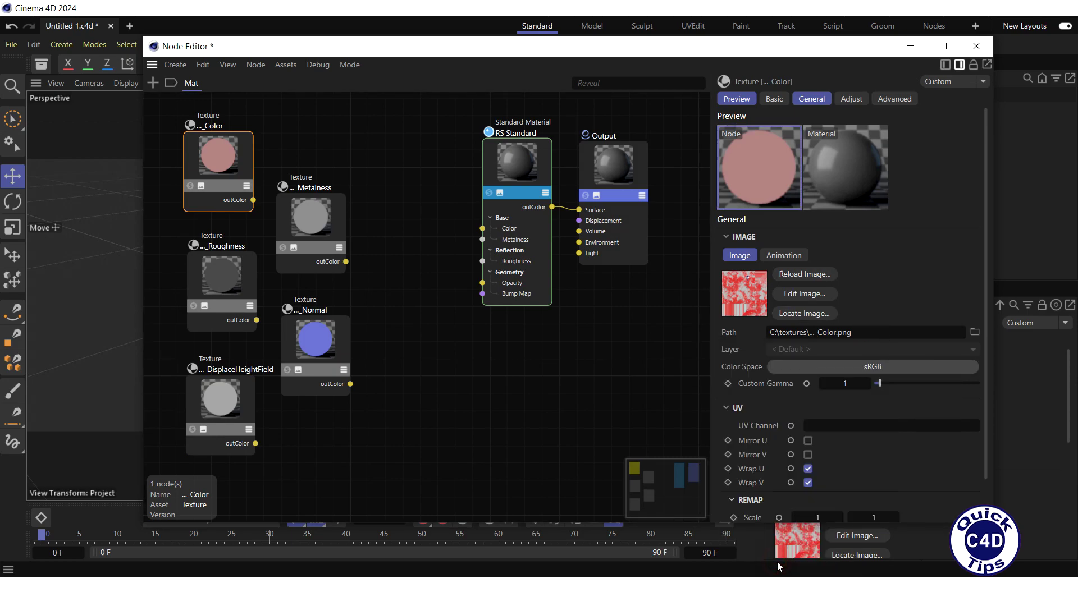
pyautogui.moveTo(364, 447); pyautogui.dragTo(207, 252)
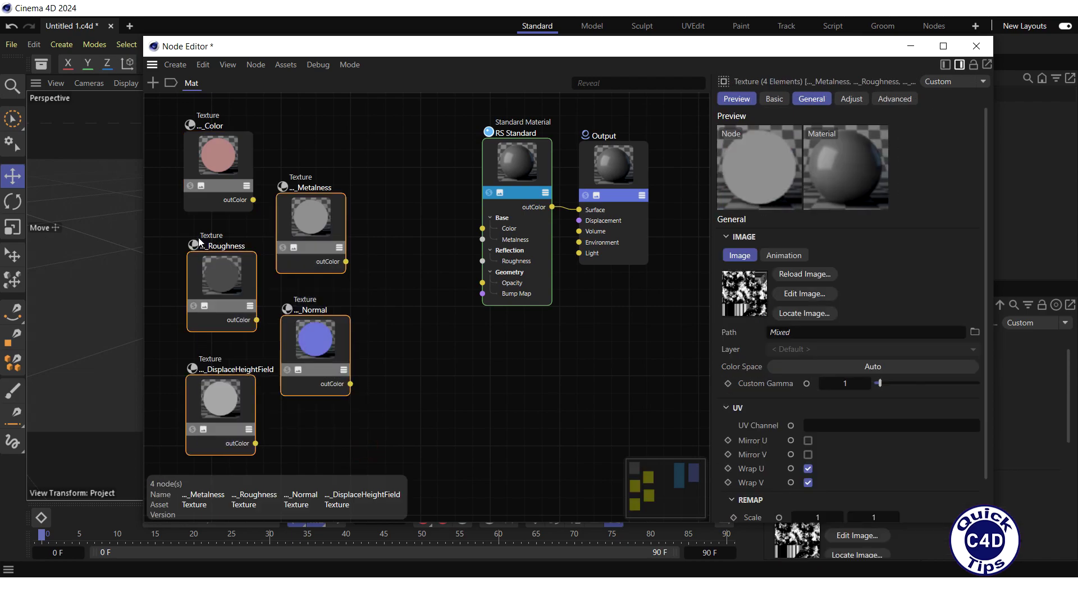
pyautogui.click(965, 373)
pyautogui.moveTo(950, 500)
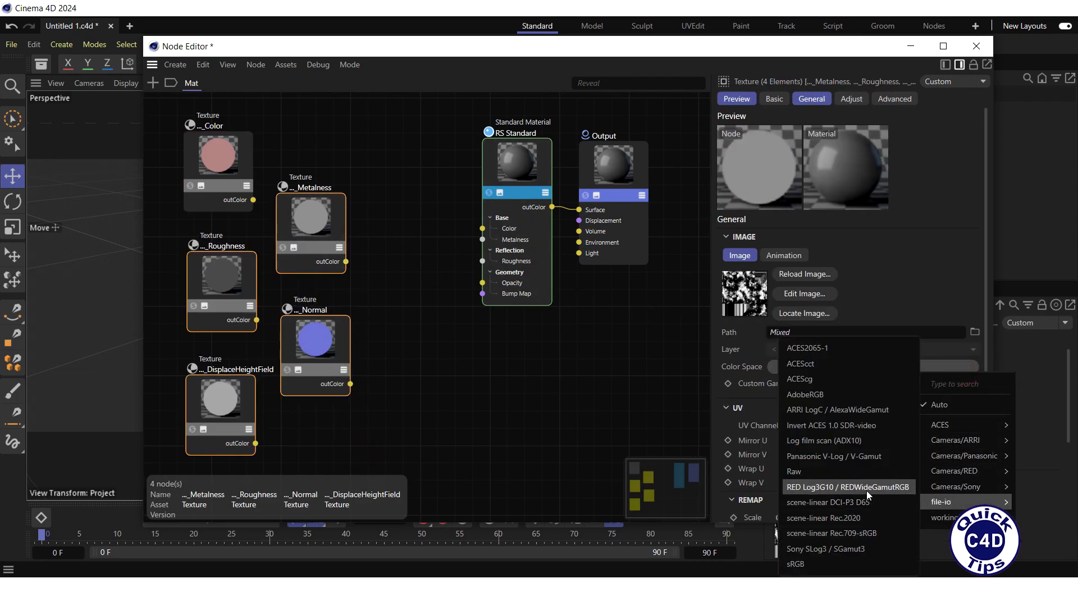
pyautogui.click(833, 472)
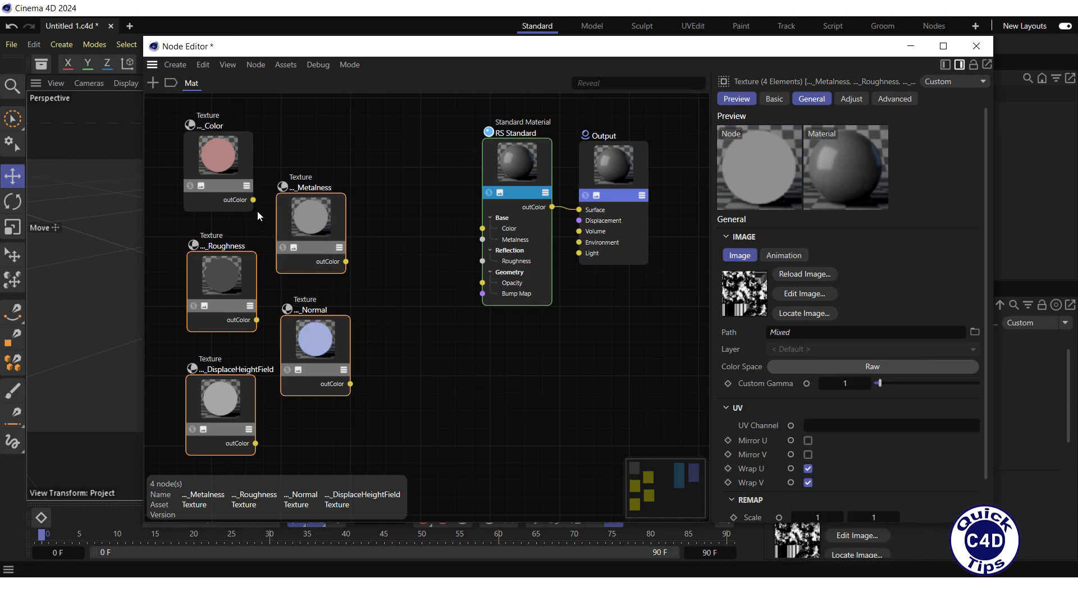
# - Wire the Color, Metalness and Roughness texture outputs into RS Standard's matching ports
pyautogui.moveTo(253, 200); pyautogui.dragTo(482, 229)
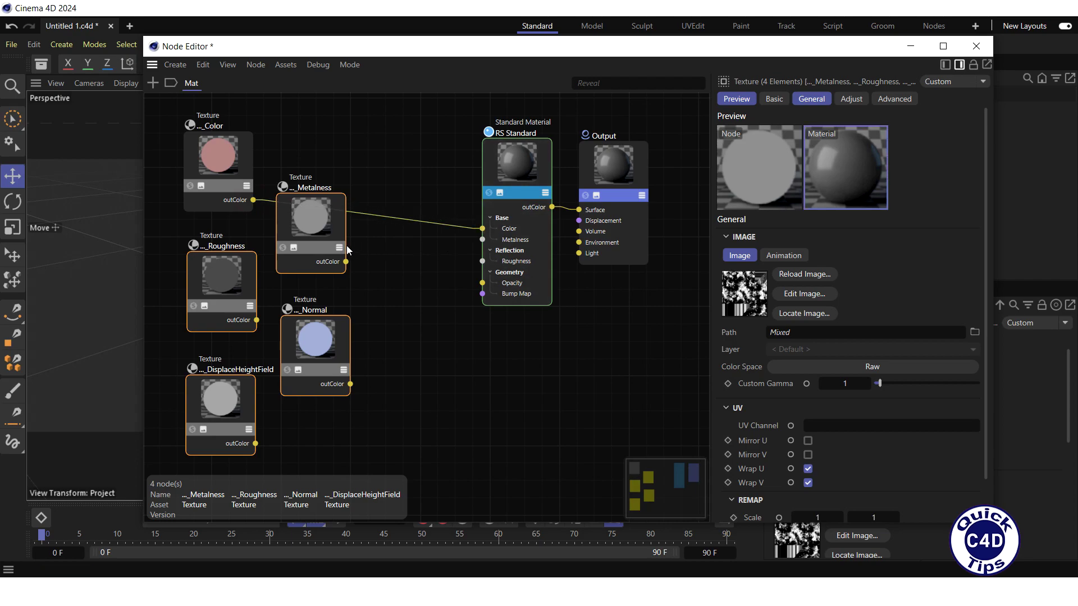
pyautogui.click(340, 238)
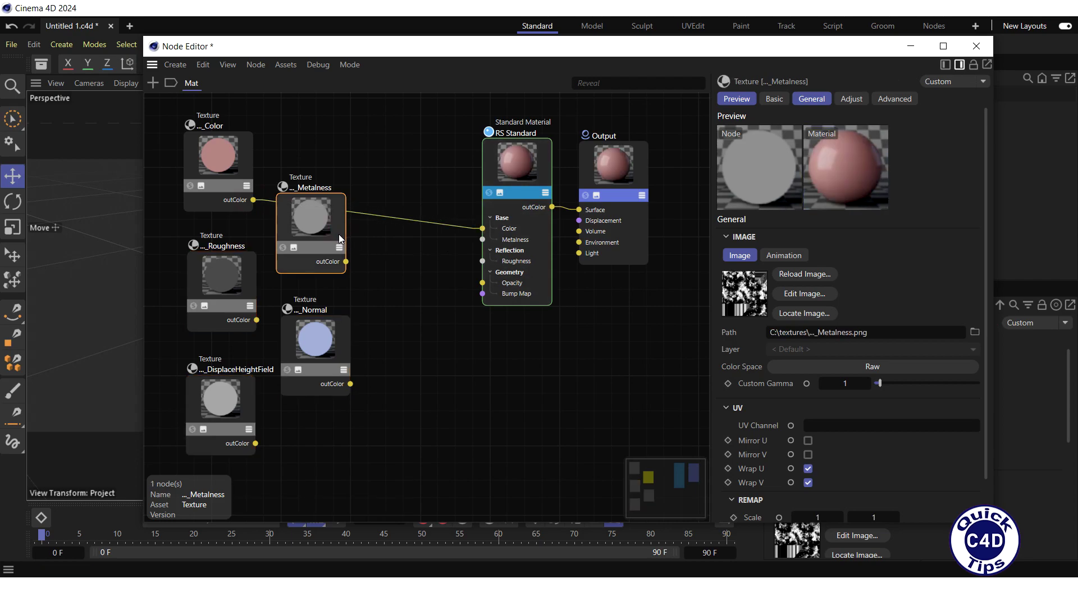
pyautogui.moveTo(346, 262); pyautogui.dragTo(483, 240)
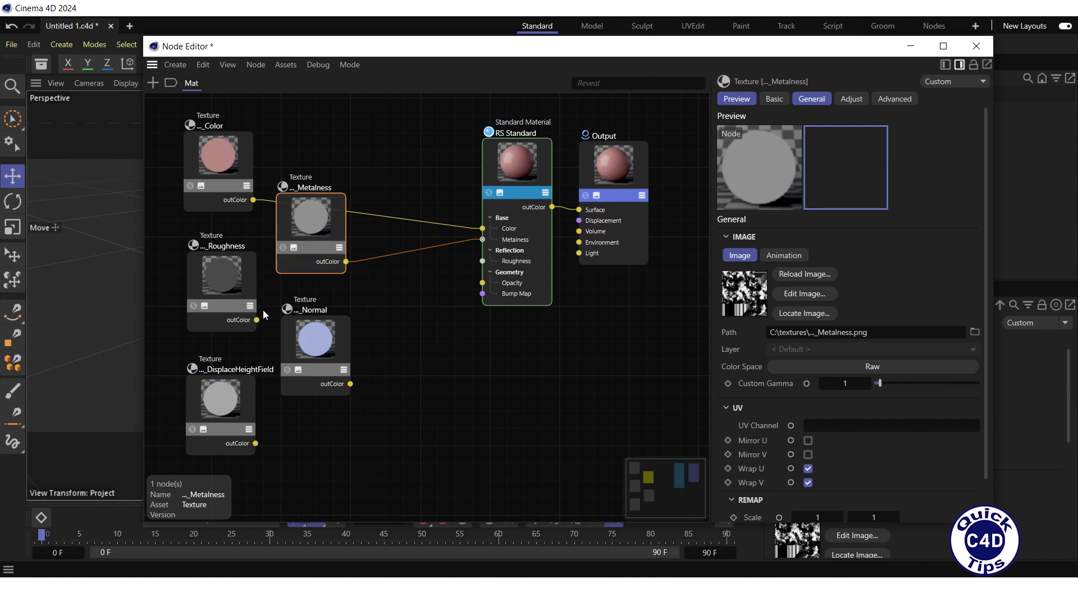
pyautogui.moveTo(256, 320); pyautogui.dragTo(483, 261)
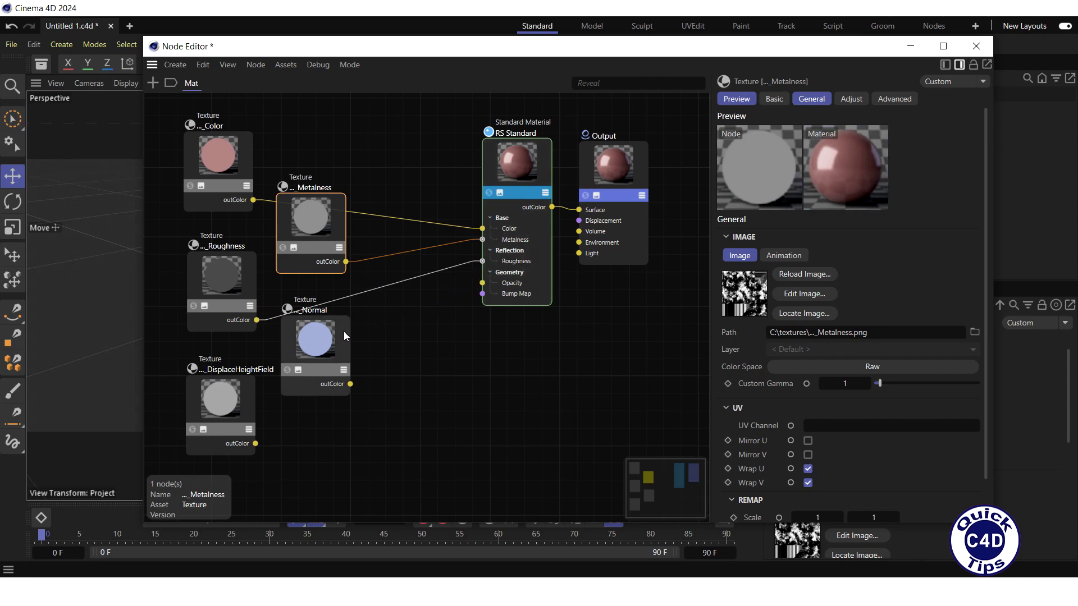
# - Add a Bump Map node from the node search and place it beside the Normal texture
pyautogui.click(153, 83)
pyautogui.write('bum')
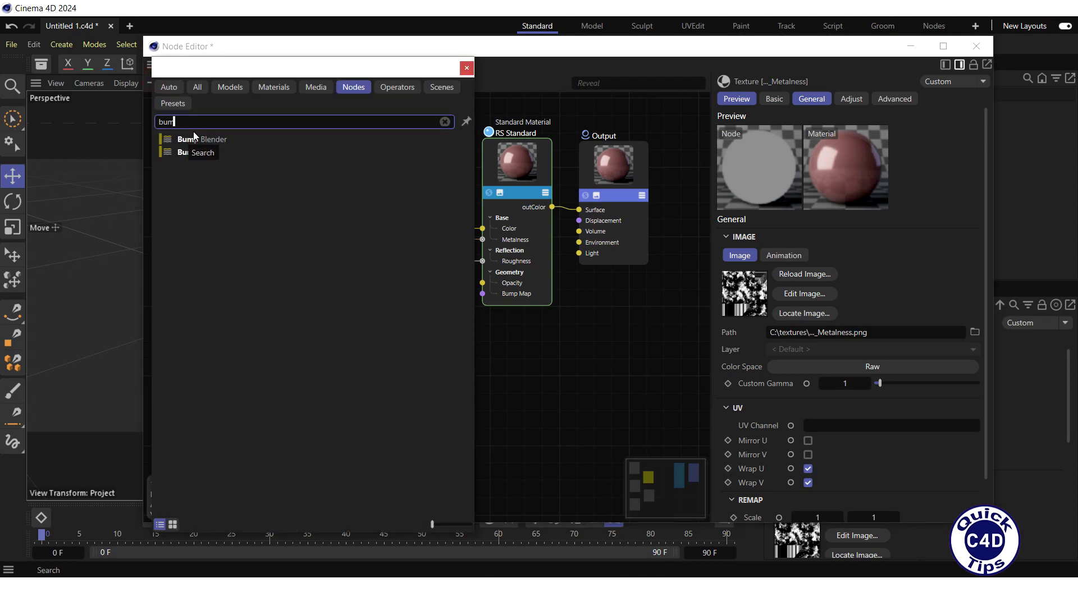
pyautogui.click(188, 155)
pyautogui.moveTo(188, 155); pyautogui.dragTo(539, 345)
pyautogui.click(466, 69)
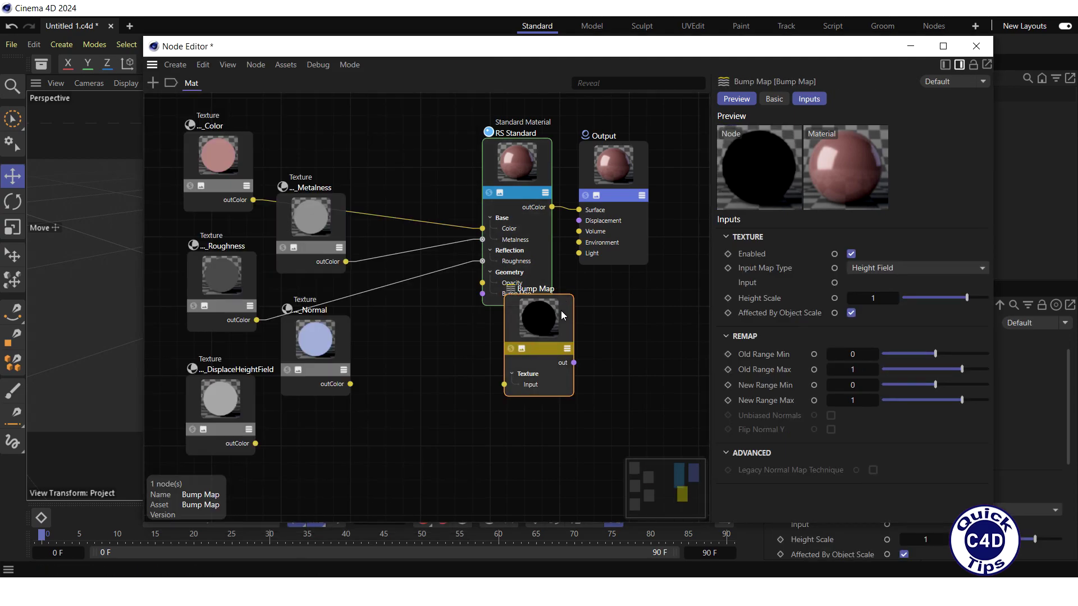
pyautogui.moveTo(565, 311); pyautogui.dragTo(436, 317)
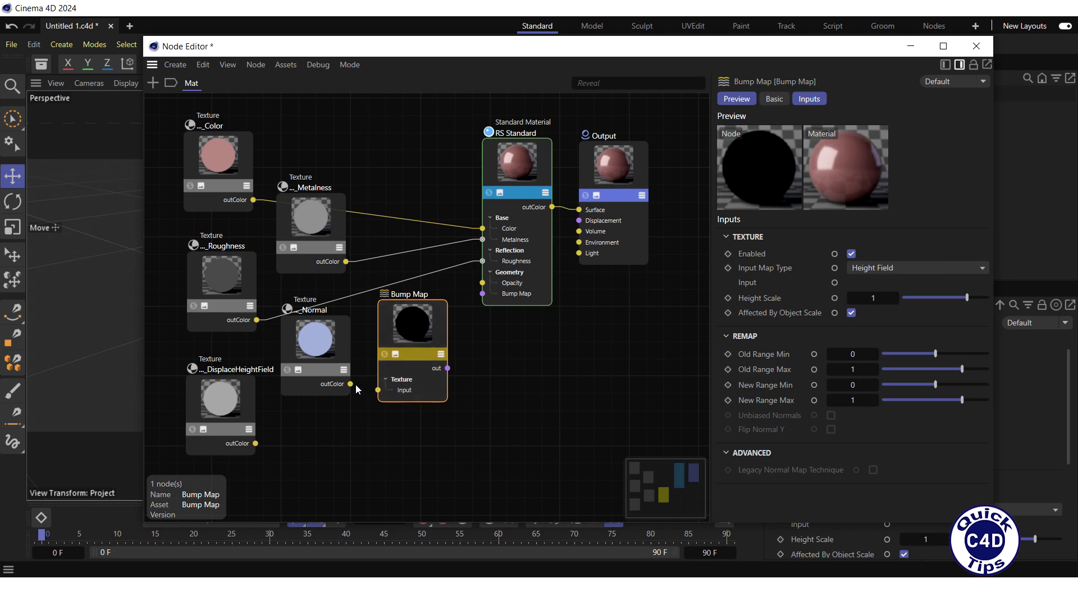
# - Feed Normal into the Bump Map as Tangent-Space Normal and connect it to RS Standard's Bump Map
pyautogui.moveTo(350, 384); pyautogui.dragTo(378, 391)
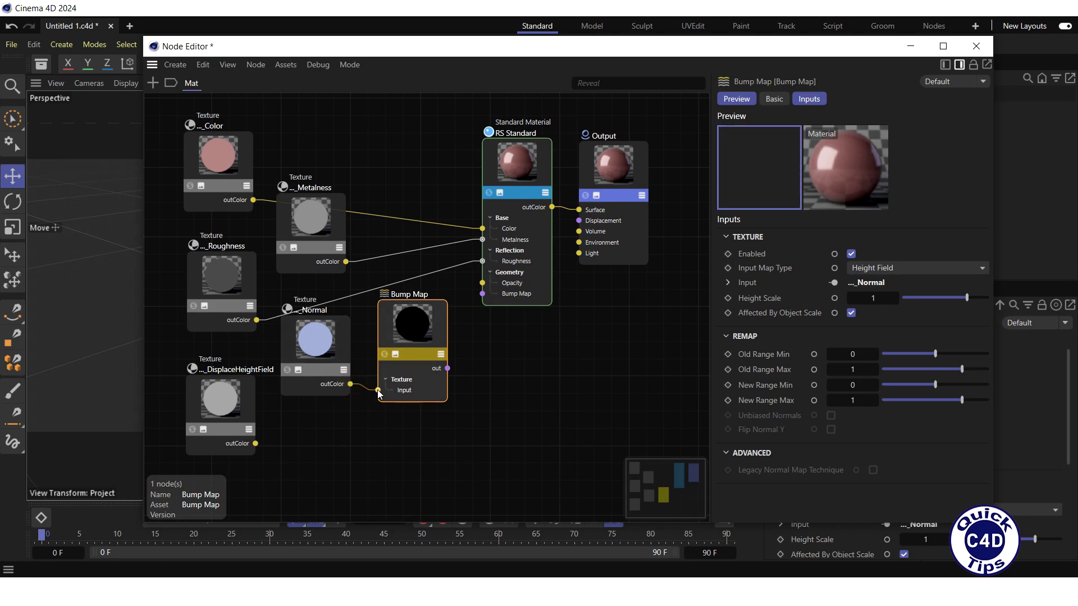
pyautogui.click(897, 268)
pyautogui.click(892, 296)
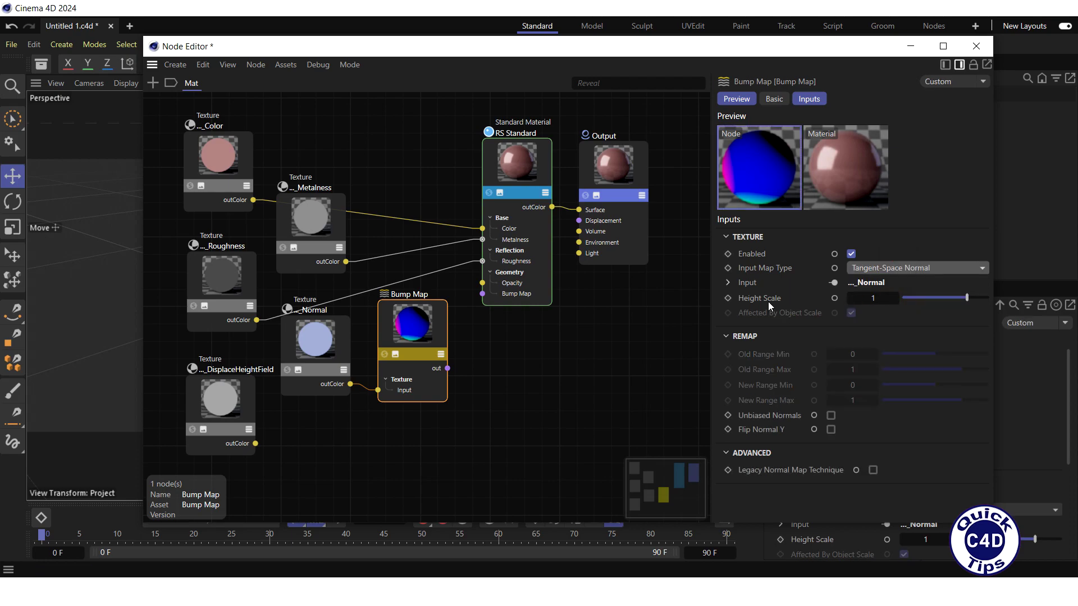
pyautogui.moveTo(448, 368); pyautogui.dragTo(473, 340)
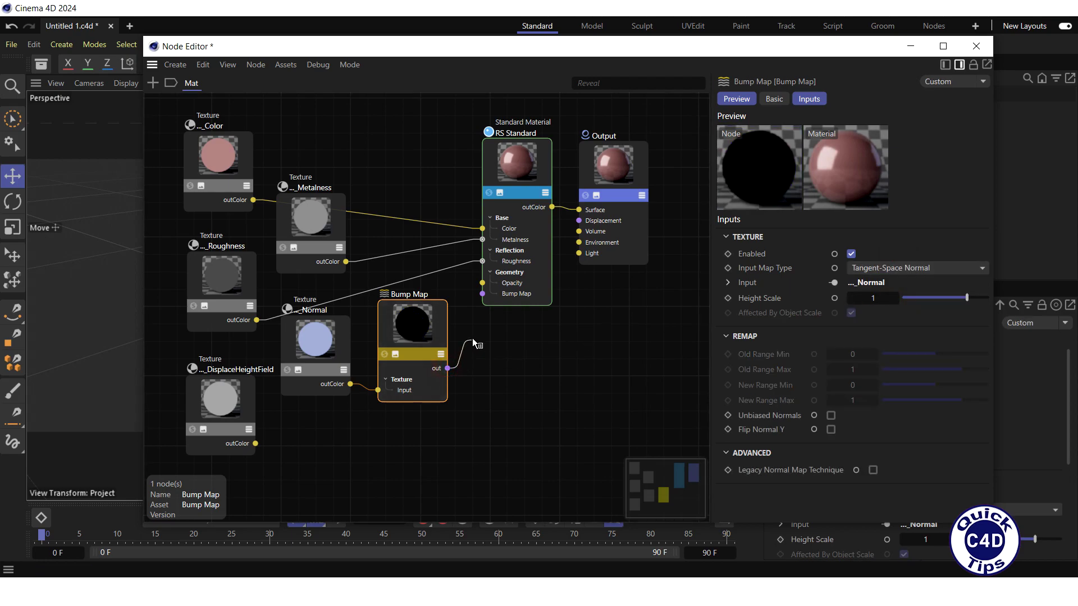
pyautogui.moveTo(480, 298); pyautogui.dragTo(483, 294)
# - Search 'dis' and add a Displacement node below the Bump Map
pyautogui.click(153, 82)
pyautogui.write('dis')
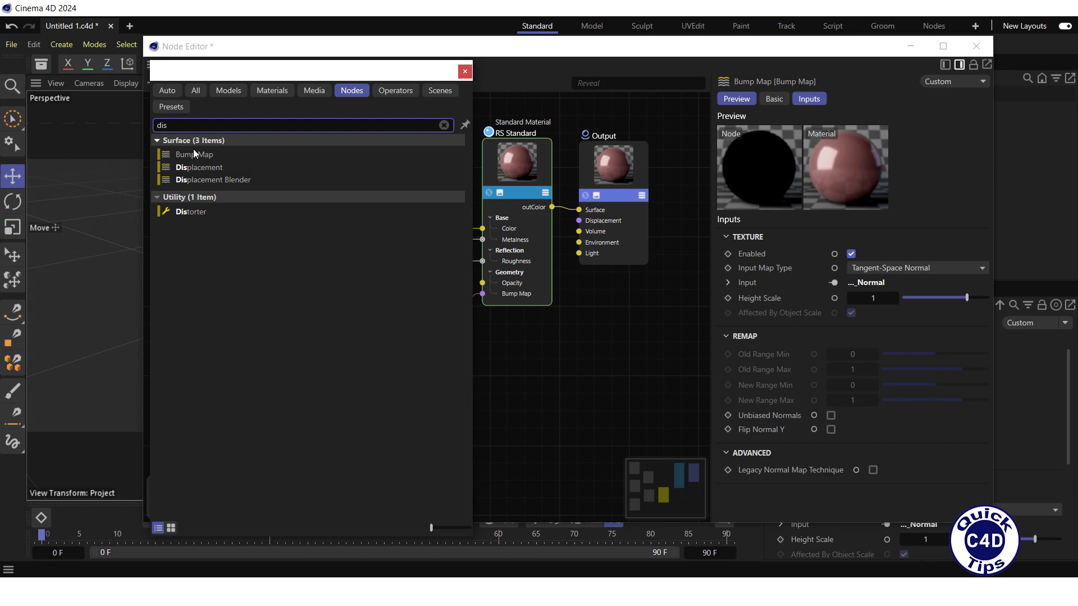
pyautogui.moveTo(201, 167); pyautogui.dragTo(541, 382)
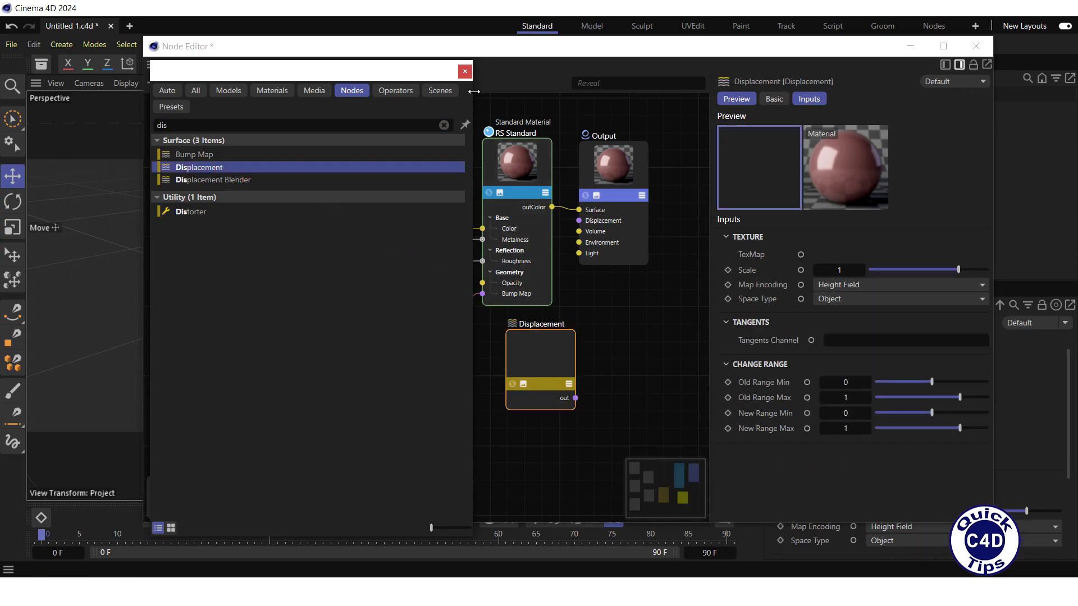
pyautogui.click(464, 71)
pyautogui.moveTo(540, 332); pyautogui.dragTo(493, 403)
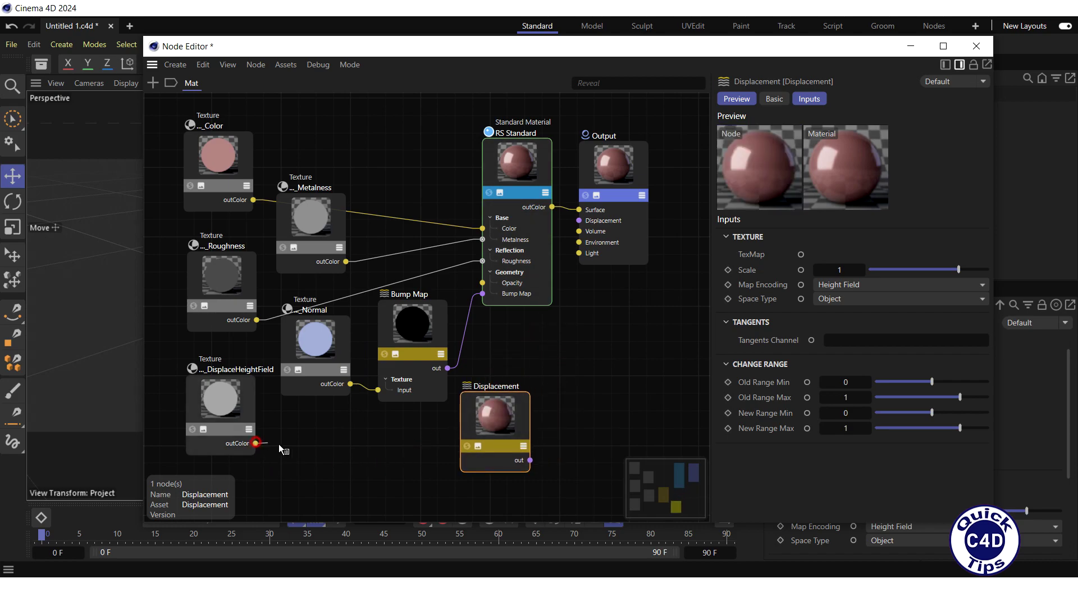
# - Wire DisplaceHeightField into Displacement's TexMap and Displacement into the Output's Displacement input
pyautogui.moveTo(278, 443); pyautogui.dragTo(510, 446)
pyautogui.moveTo(560, 479)
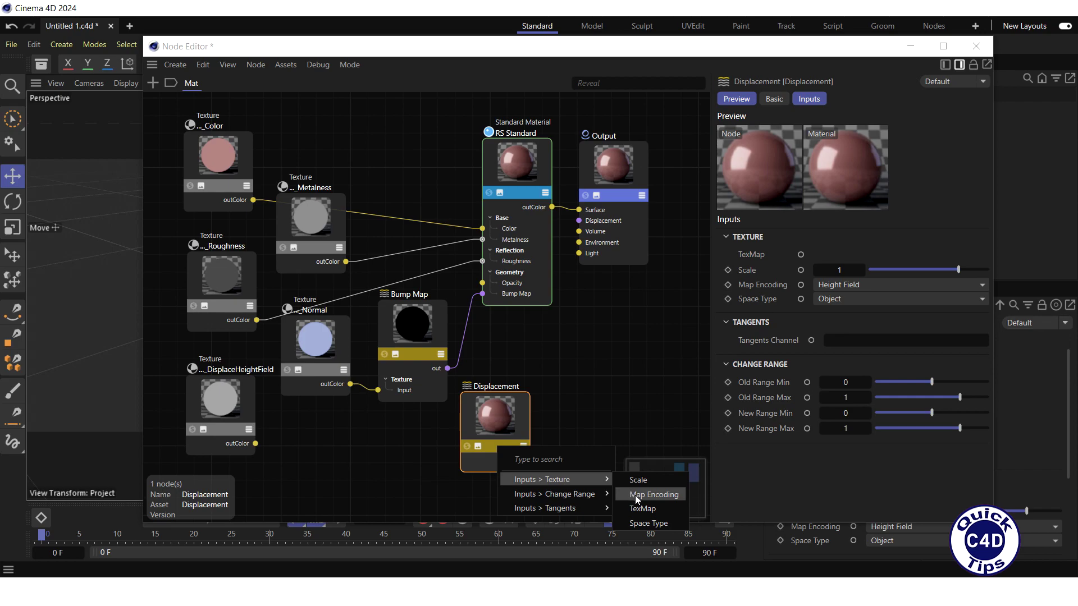
pyautogui.click(642, 509)
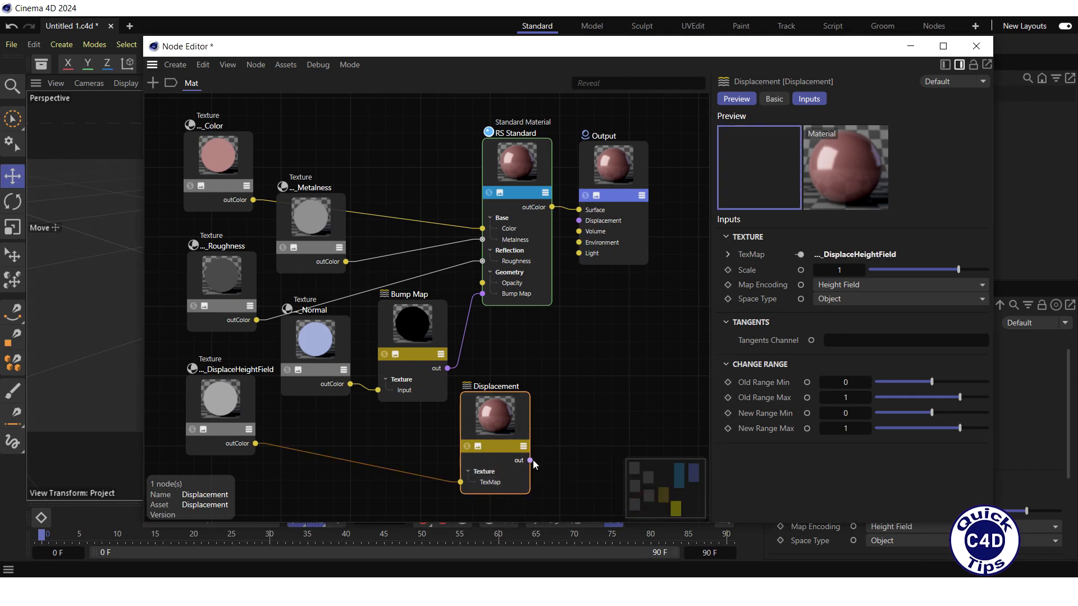
pyautogui.moveTo(529, 459); pyautogui.dragTo(550, 416)
pyautogui.moveTo(572, 331); pyautogui.dragTo(578, 222)
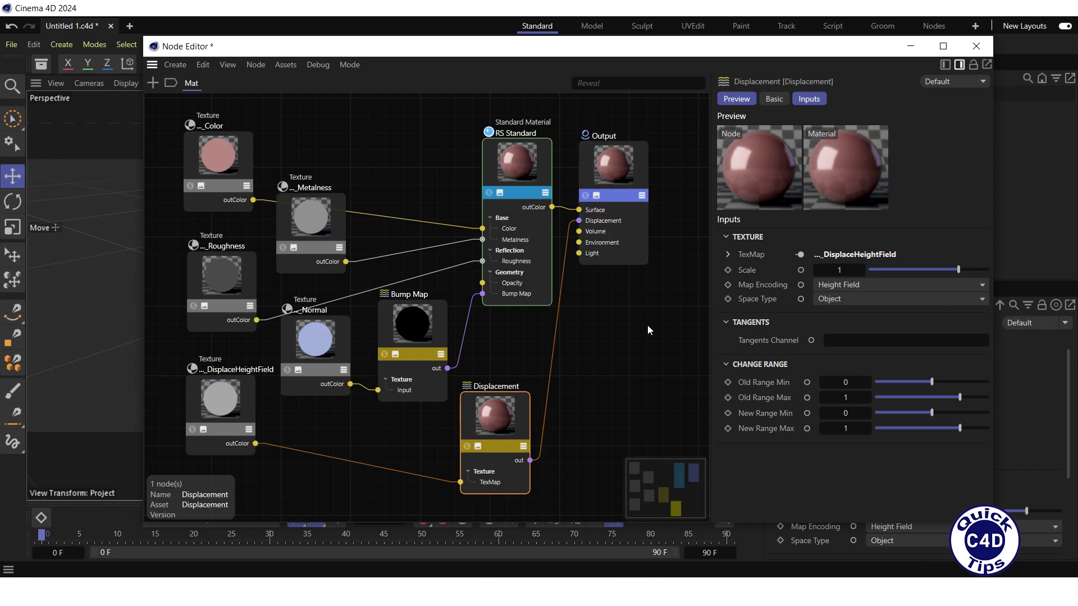
pyautogui.moveTo(820, 49); pyautogui.dragTo(553, 60)
# - Add an RS Object tag to the cylinder, overriding geometry with tessellation and displacement on, smooth subdivision off
pyautogui.rightClick(804, 96)
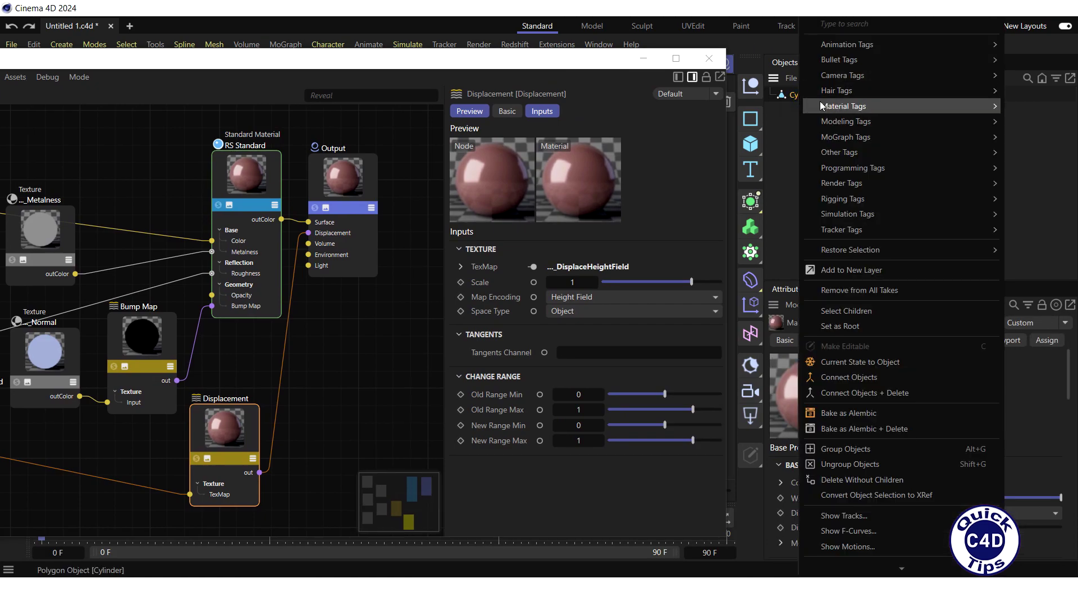
pyautogui.moveTo(851, 181)
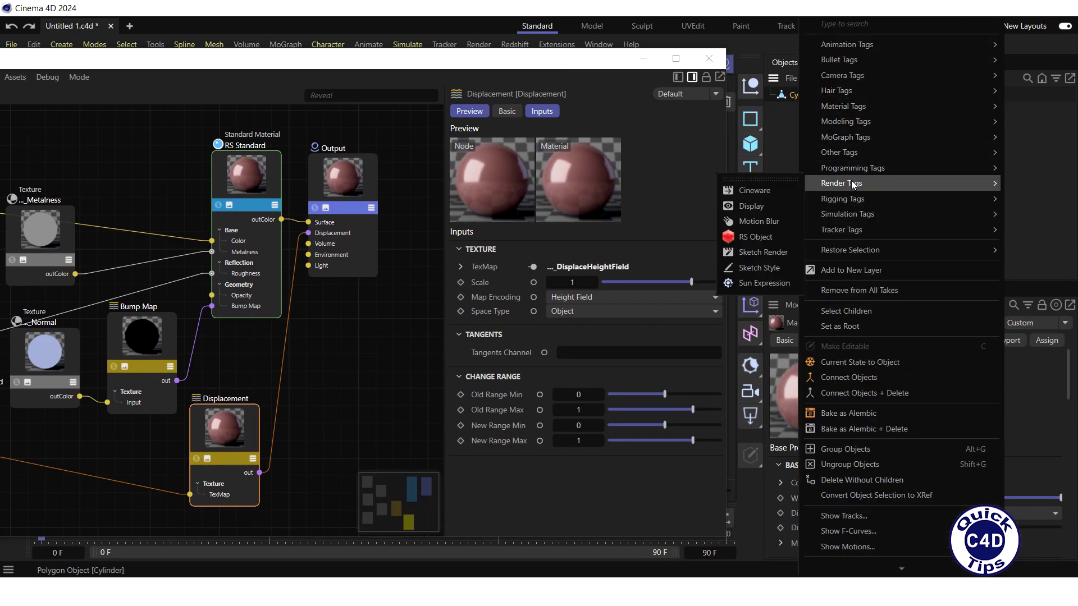
pyautogui.click(767, 237)
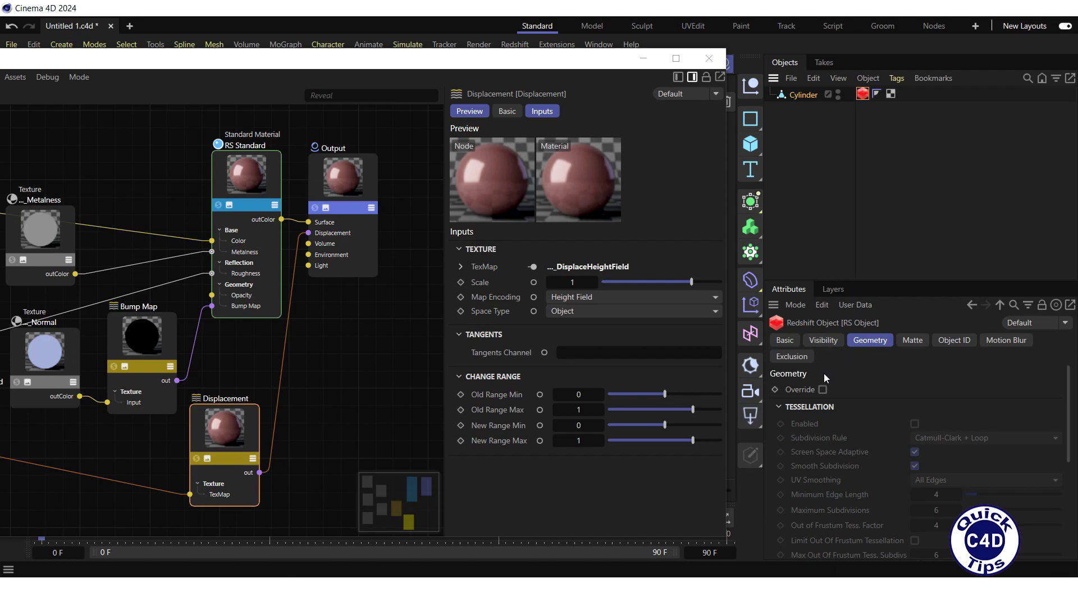
pyautogui.click(822, 389)
pyautogui.click(914, 424)
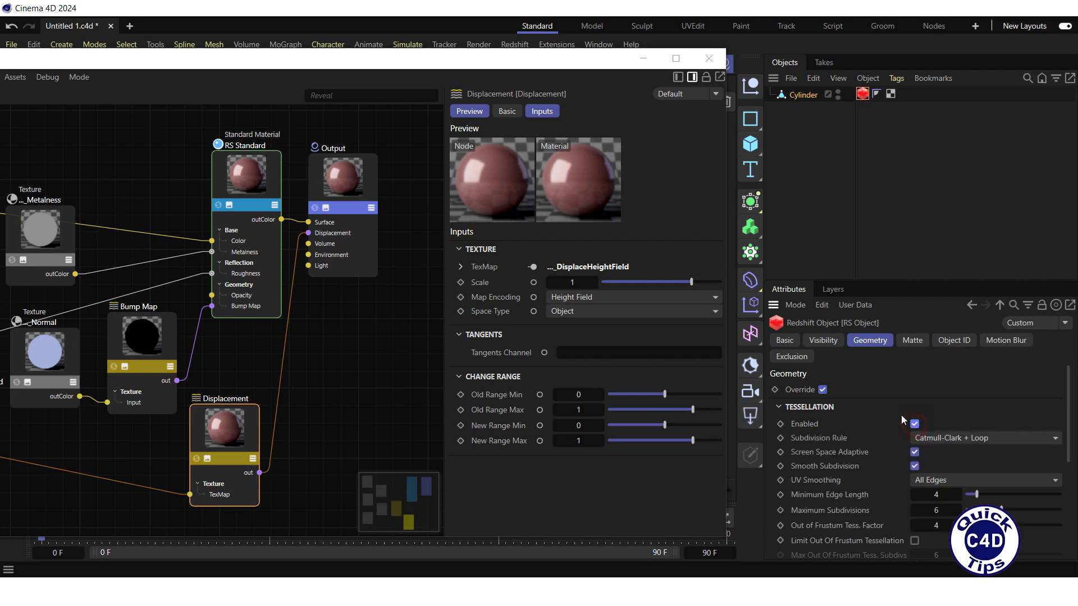
pyautogui.scroll(-3, 897, 415)
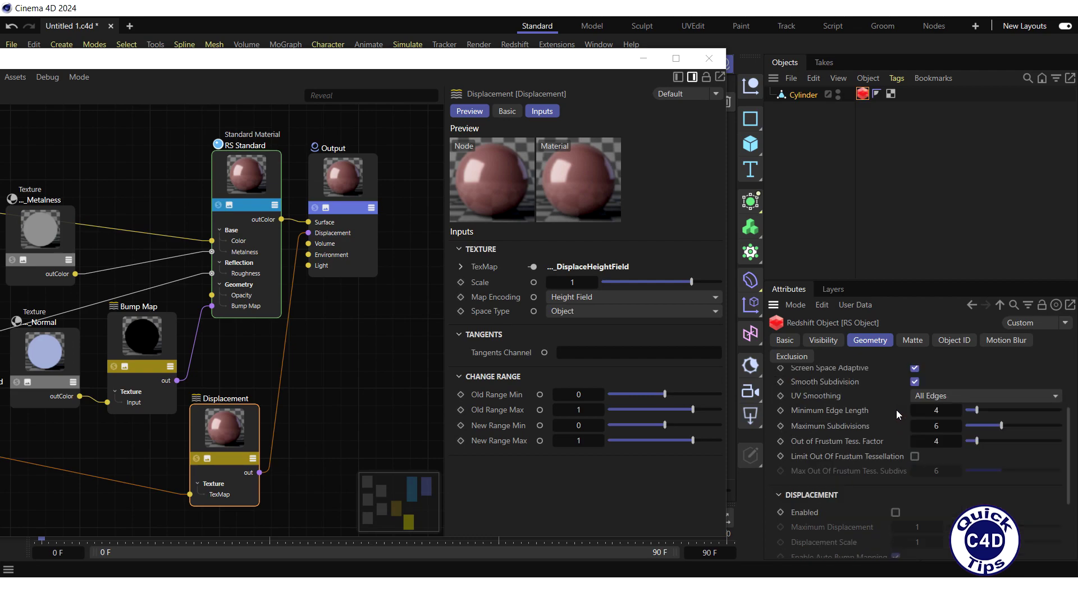
pyautogui.click(895, 513)
pyautogui.scroll(3, 861, 439)
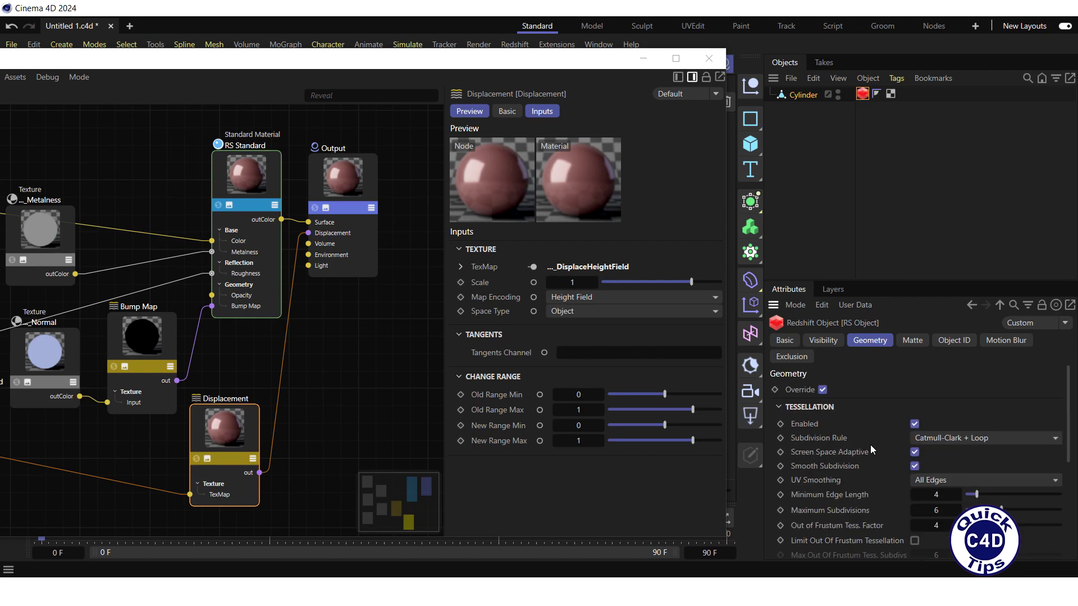
pyautogui.click(914, 466)
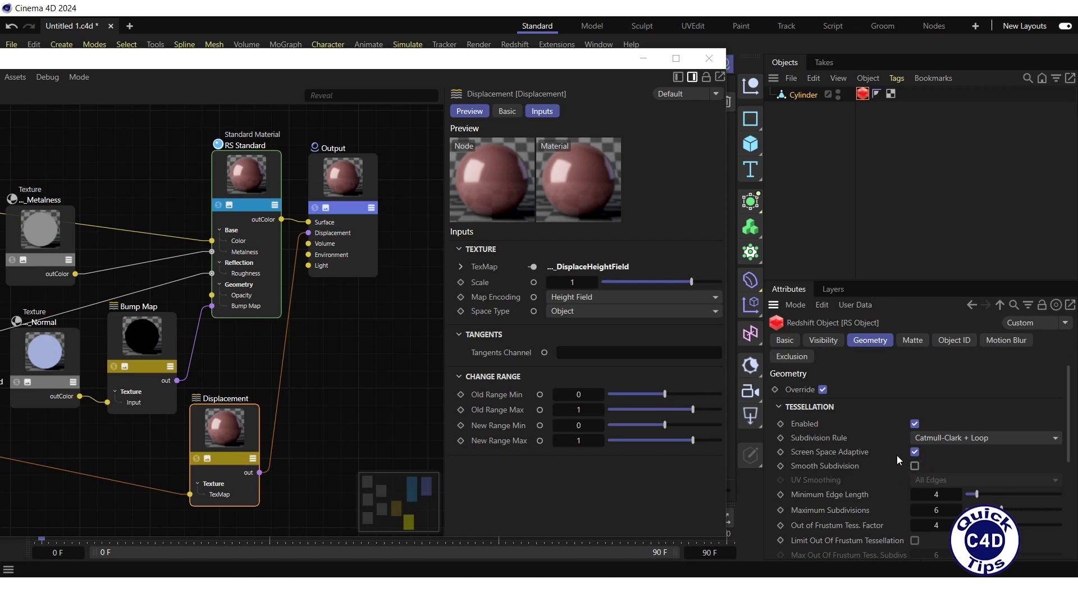
pyautogui.scroll(-4, 870, 401)
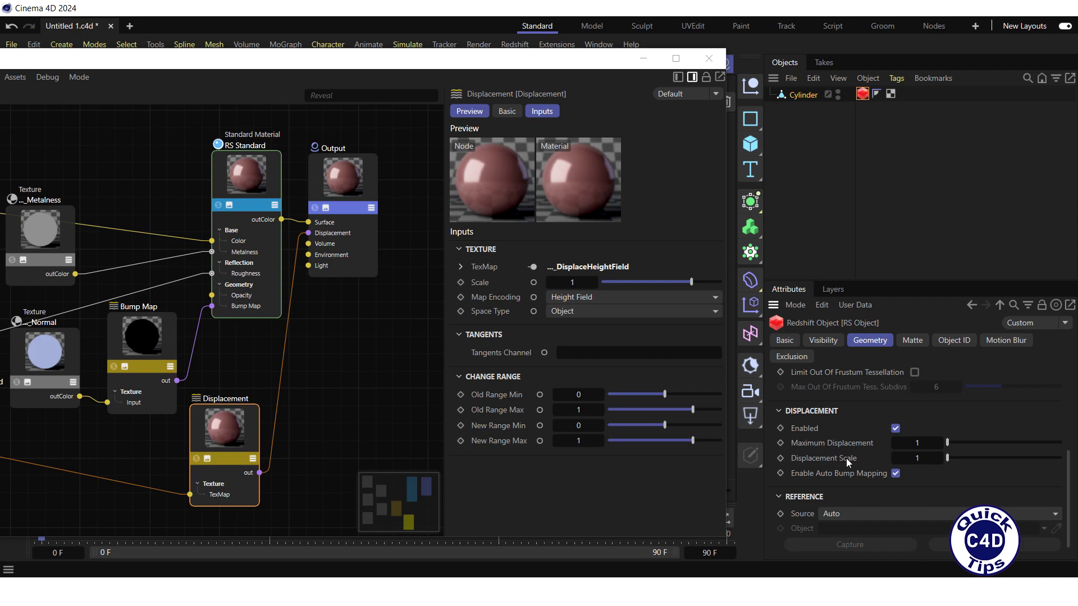
# - Set maximum displacement and displacement scale to 4, then apply Mat to the cylinder
pyautogui.click(915, 443)
pyautogui.write('4')
pyautogui.click(913, 458)
pyautogui.write('4')
pyautogui.press('Return')
pyautogui.click(708, 58)
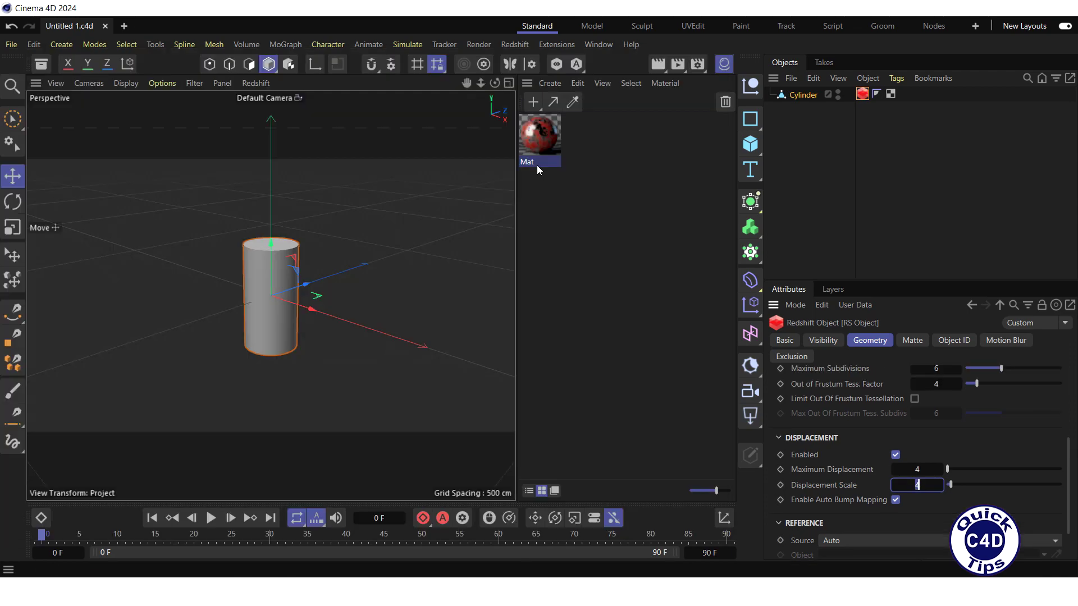
pyautogui.moveTo(535, 137); pyautogui.dragTo(806, 96)
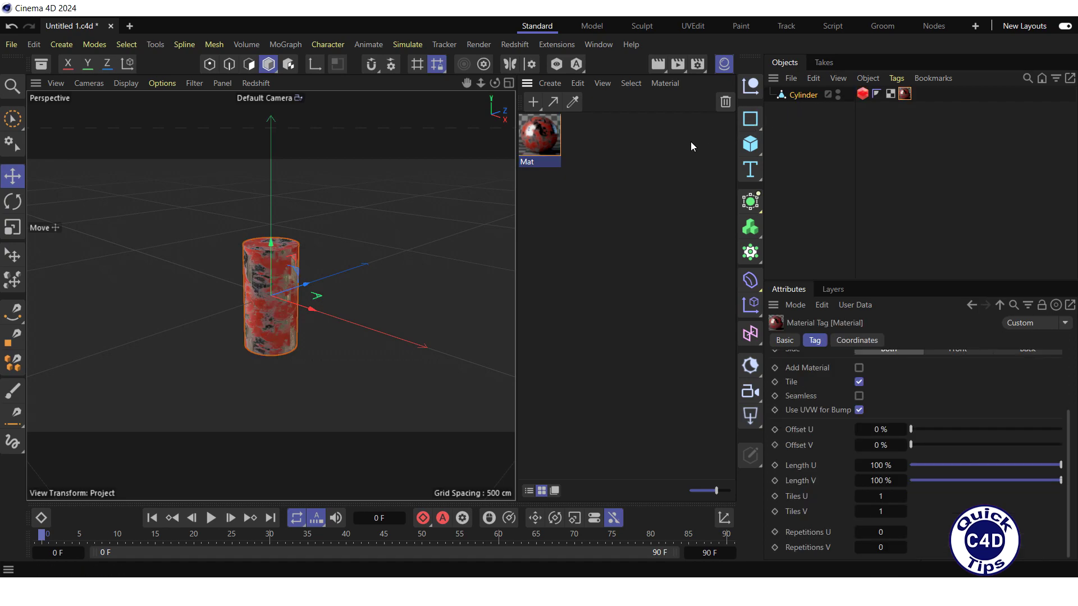
# - Add an RS Dome Light and load hdri_mountains as its texture
pyautogui.click(514, 44)
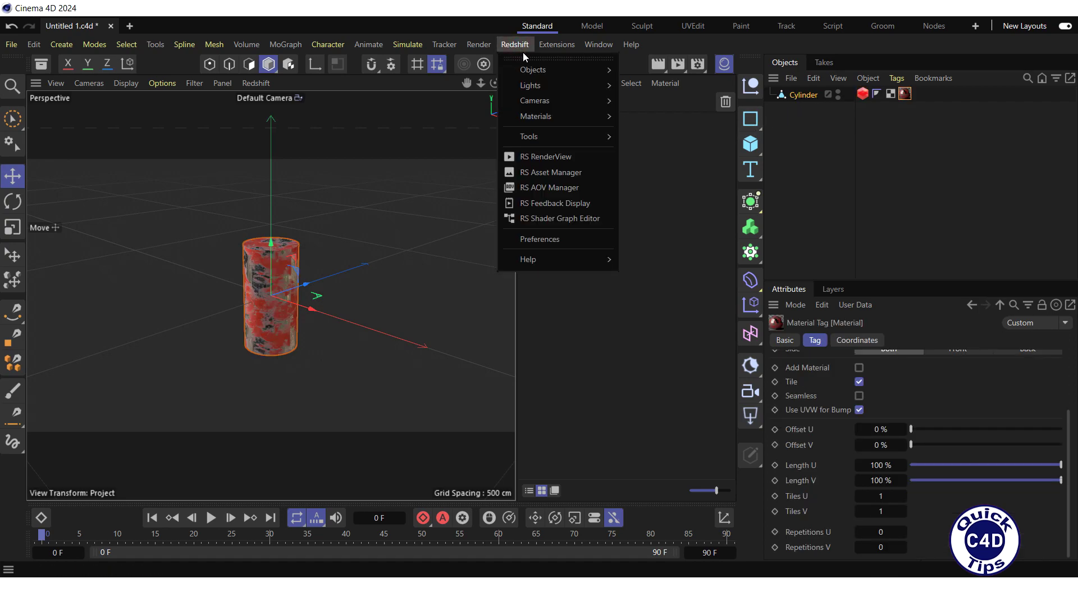
pyautogui.moveTo(533, 87)
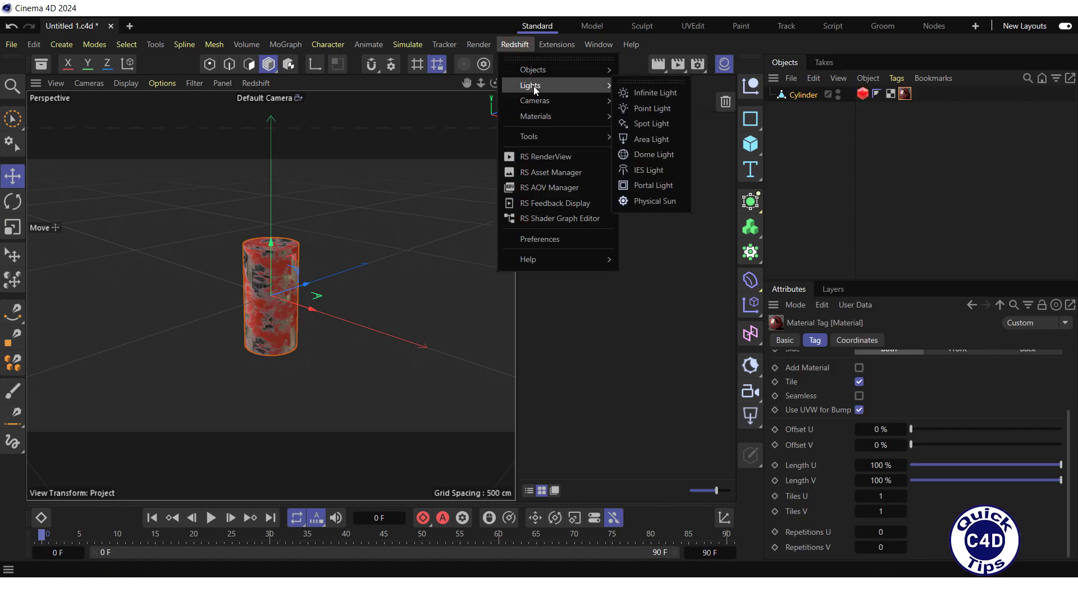
pyautogui.click(657, 156)
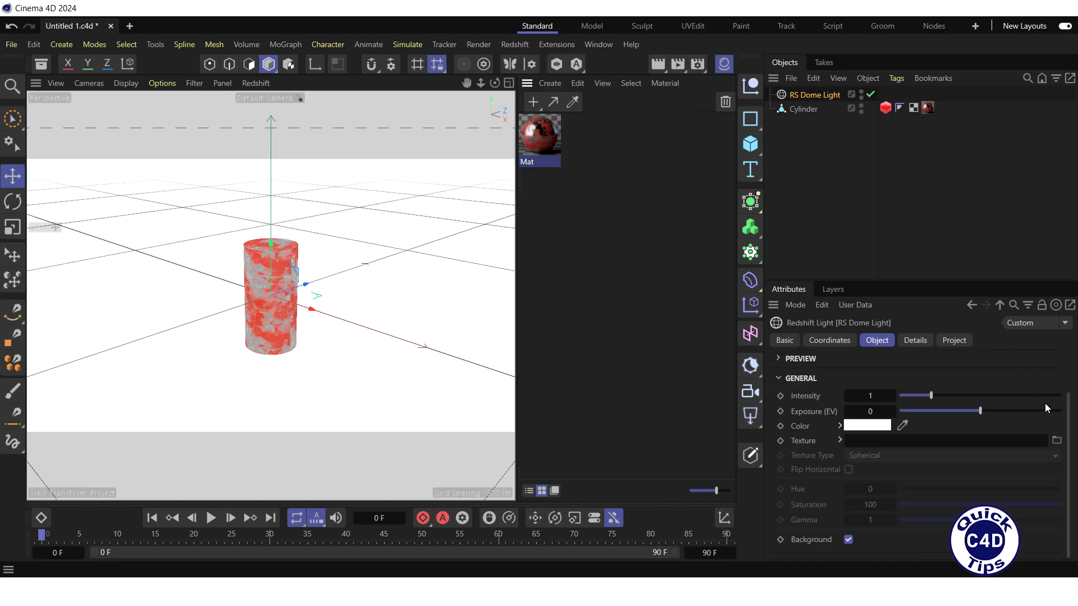
pyautogui.click(1056, 440)
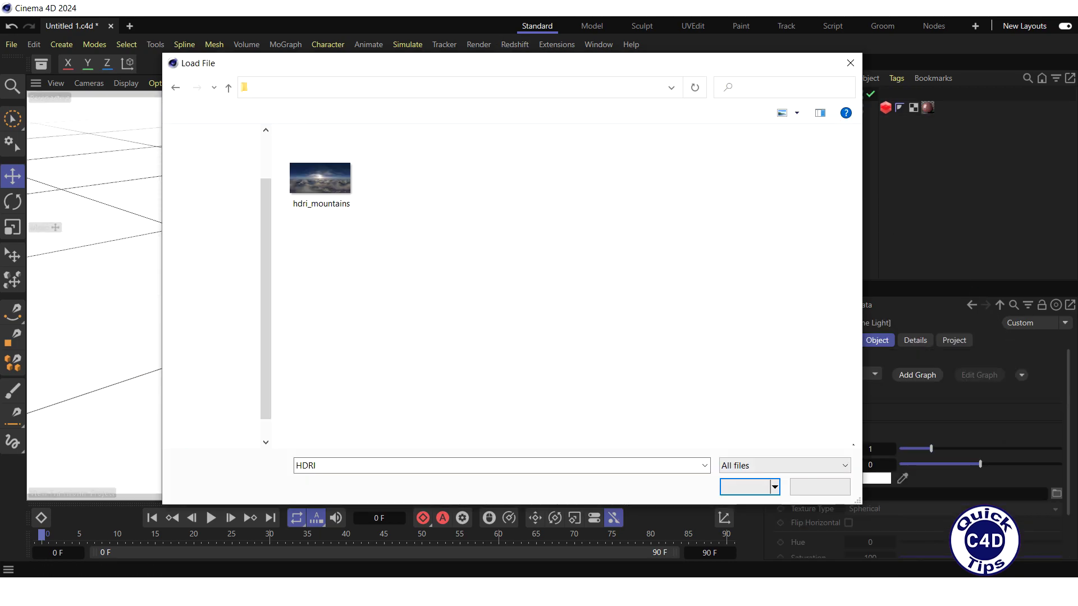
pyautogui.doubleClick(319, 178)
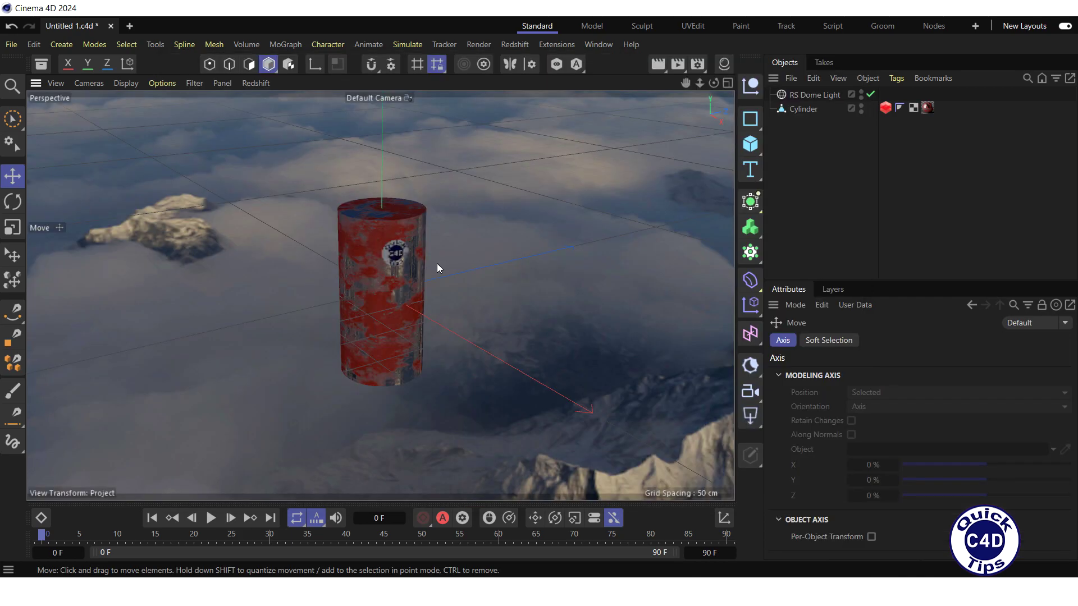
pyautogui.scroll(6, 385, 291)
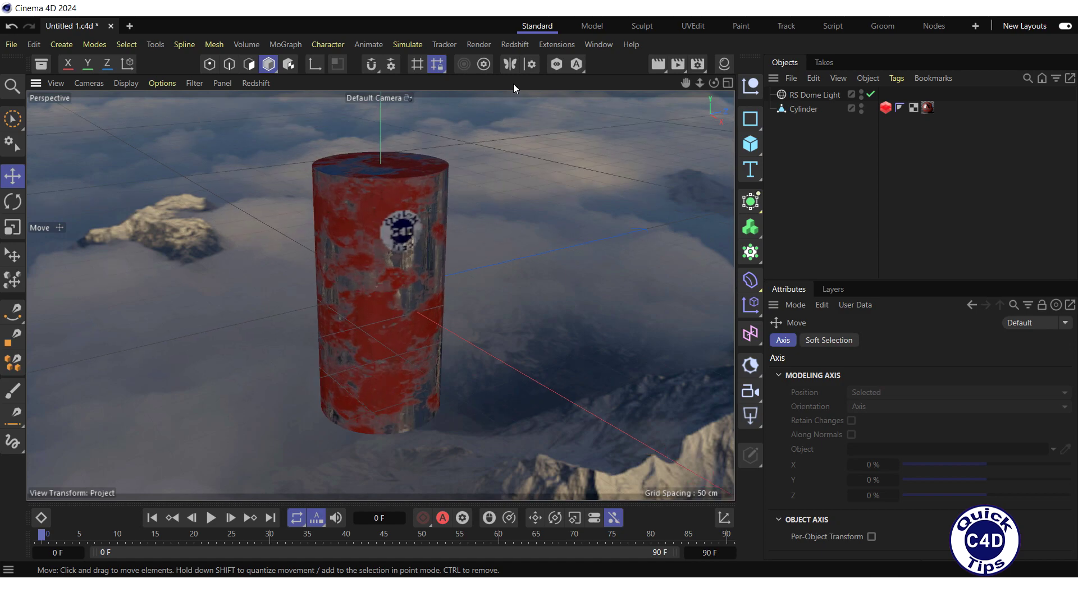
pyautogui.click(516, 47)
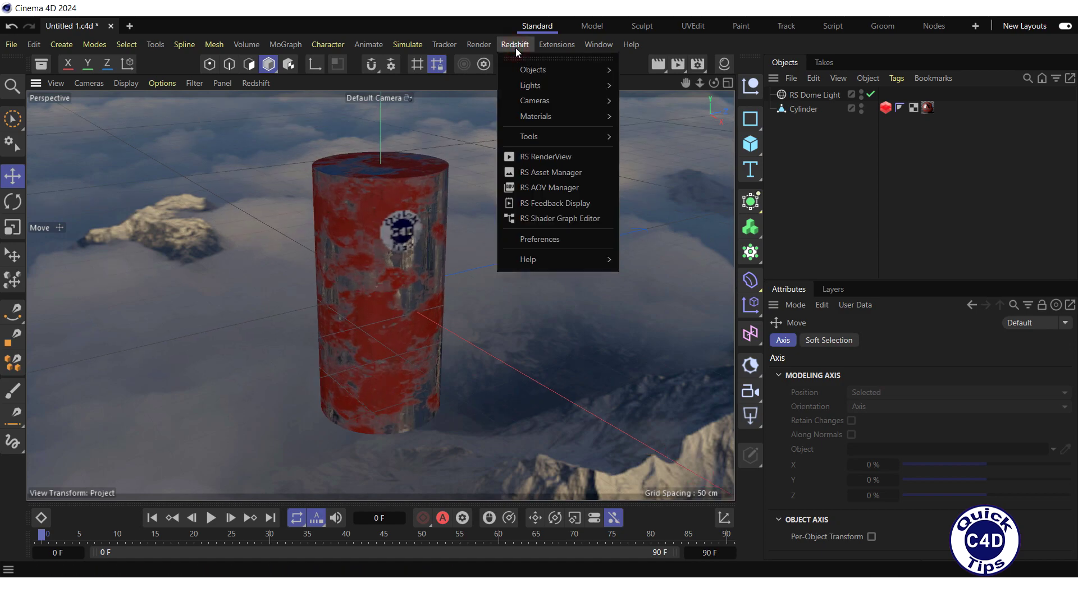
pyautogui.click(534, 156)
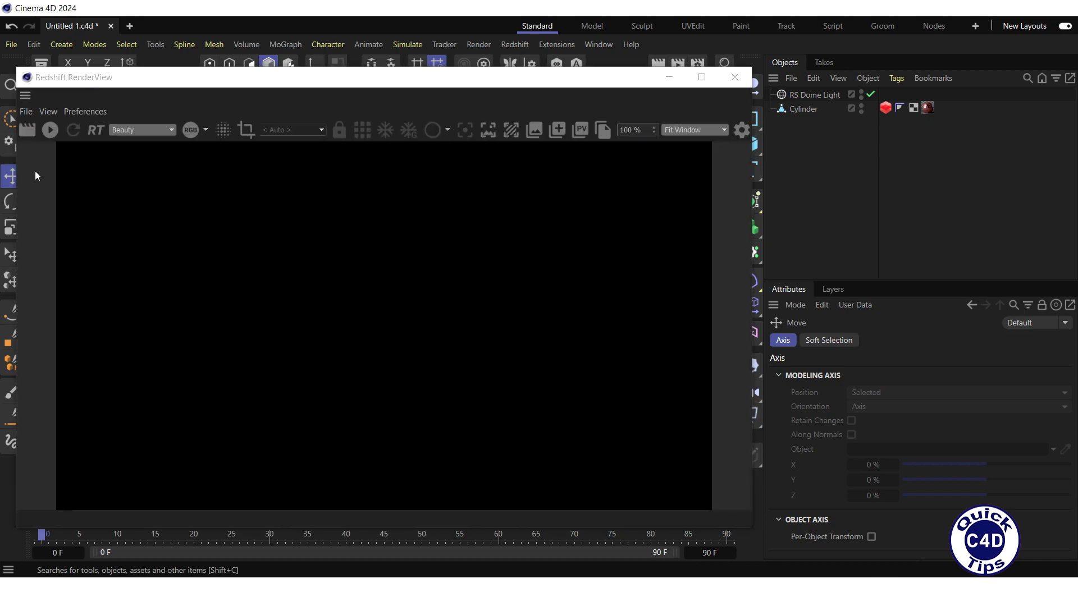
pyautogui.click(50, 129)
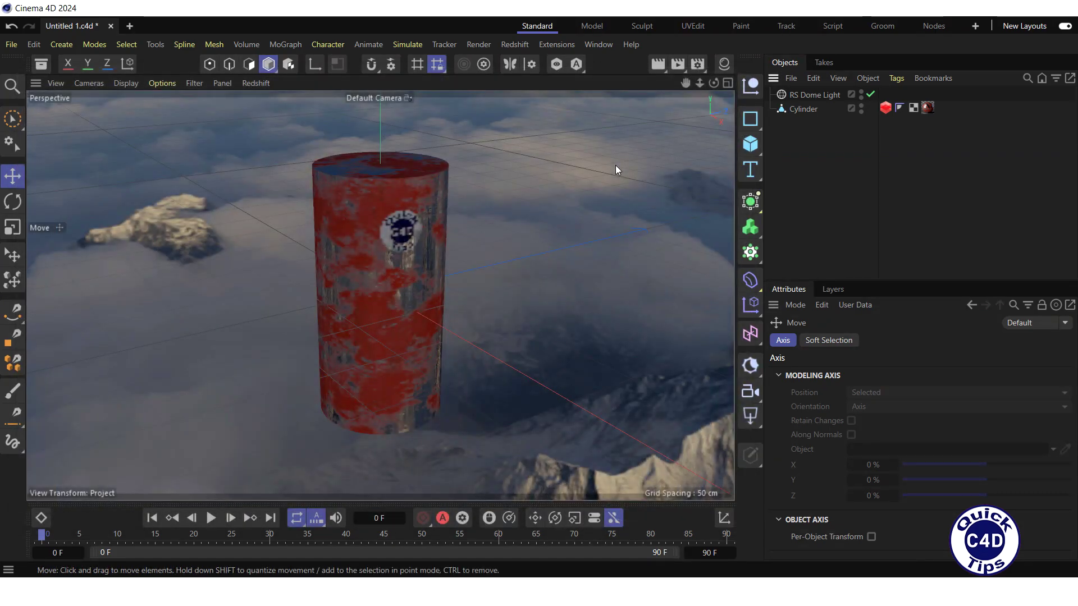
# - Render the textured, logo-marked cylinder to the Picture Viewer at 1920x1080
pyautogui.click(676, 66)
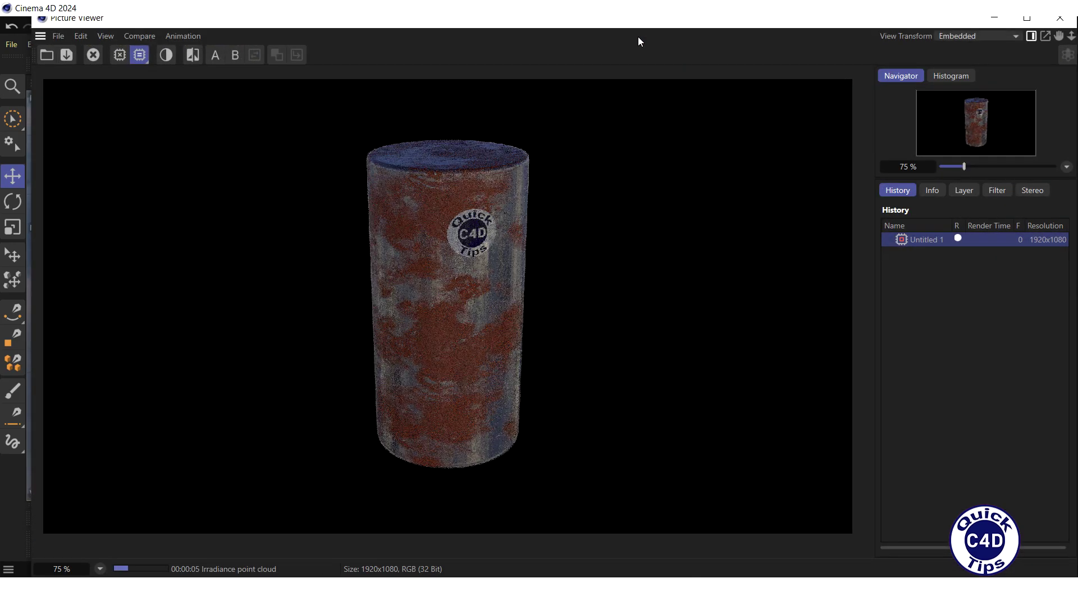